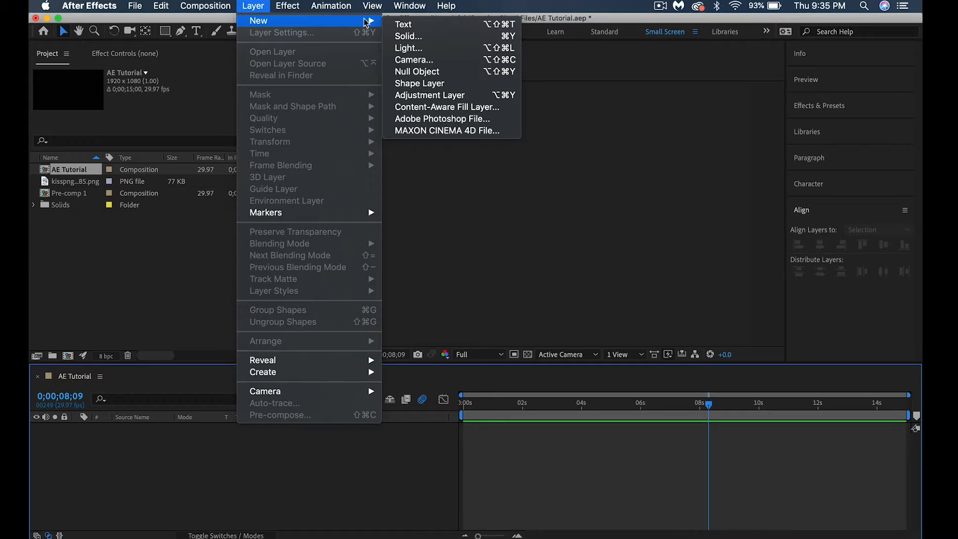
Create a black solid layer named "Backround" at the composition's size
left_click(402, 37)
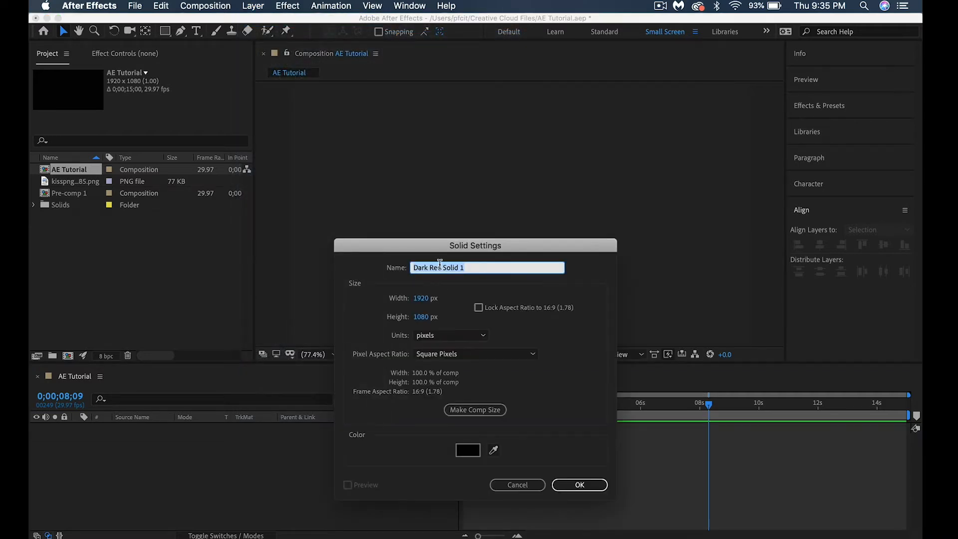
type("Backround")
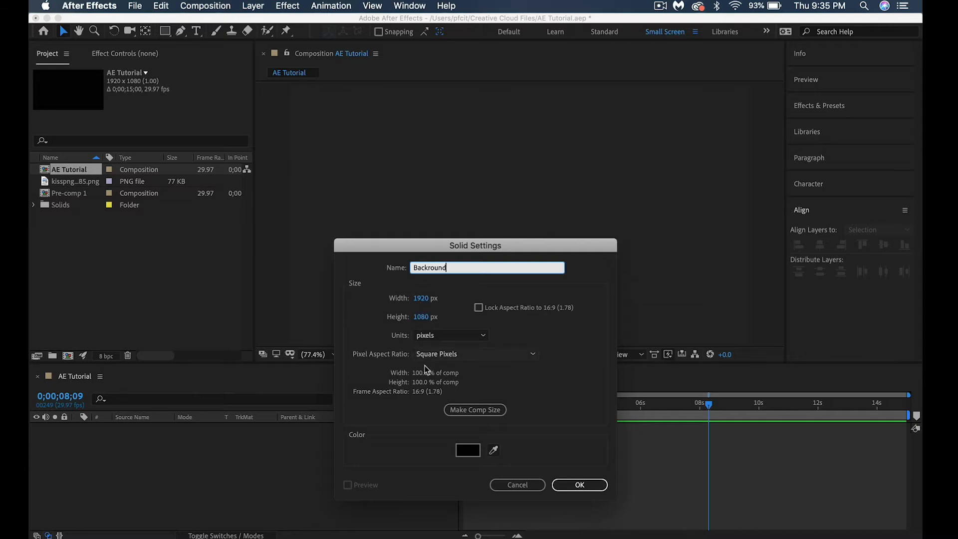
left_click(580, 485)
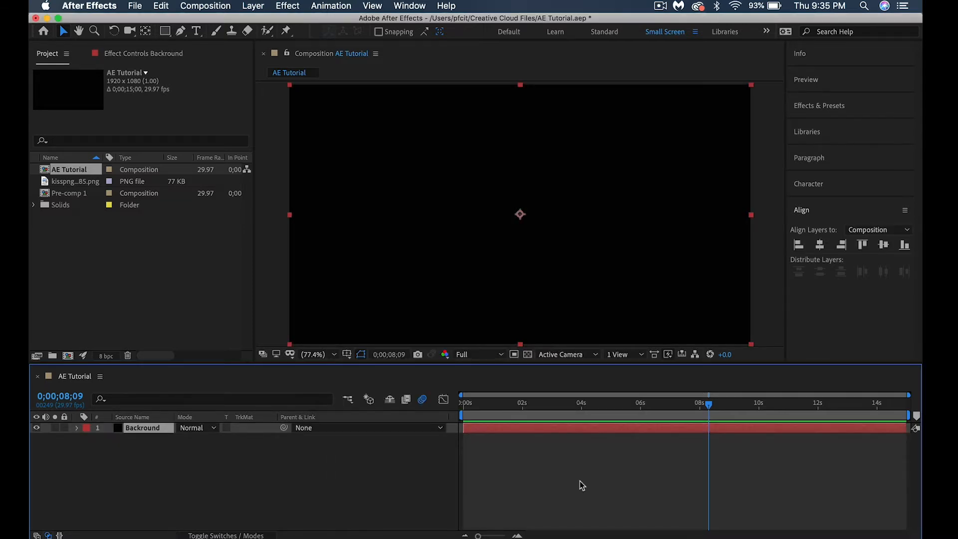
Add a new shape layer and draw a small circle with the Ellipse tool near the middle of the composition
left_click(252, 5)
mouse_move(253, 21)
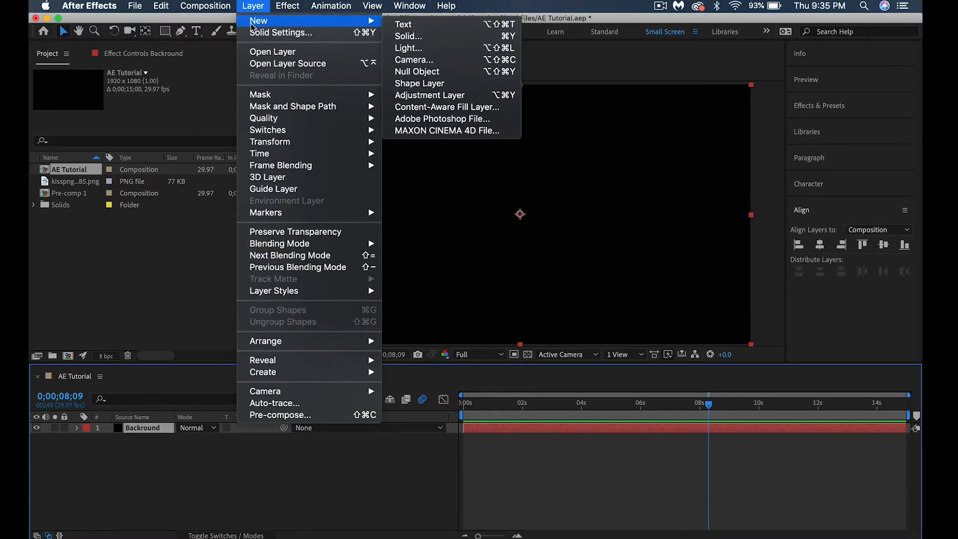
left_click(414, 83)
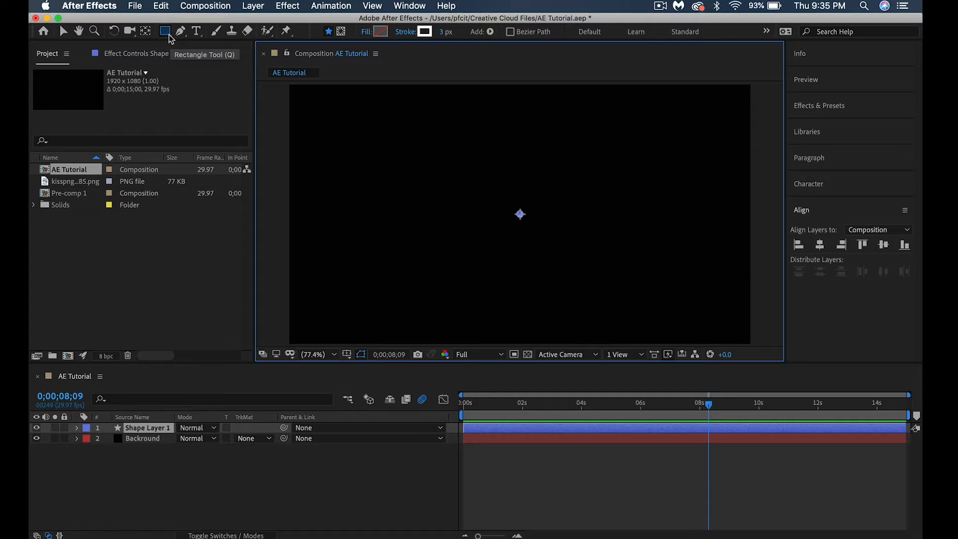
left_click_drag(169, 35, 202, 61)
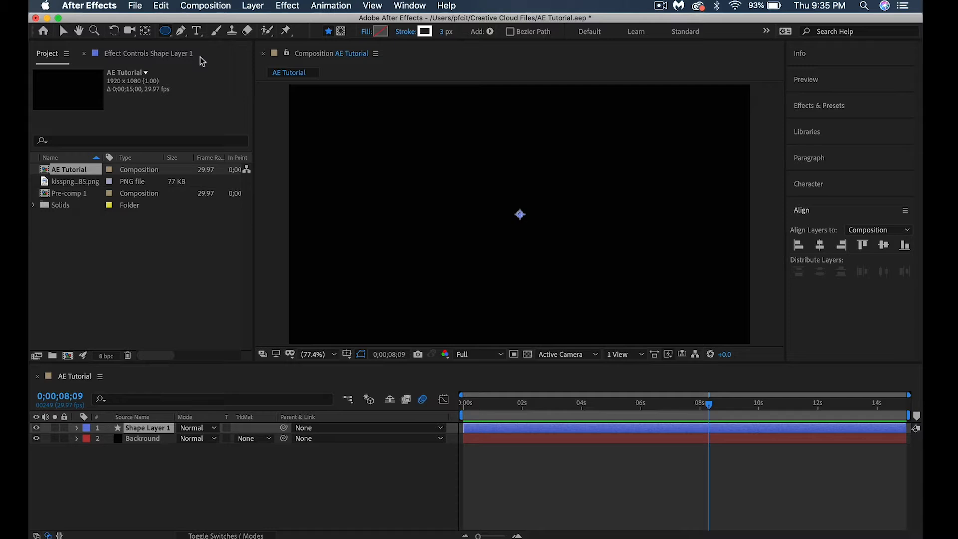
left_click_drag(469, 180, 502, 212)
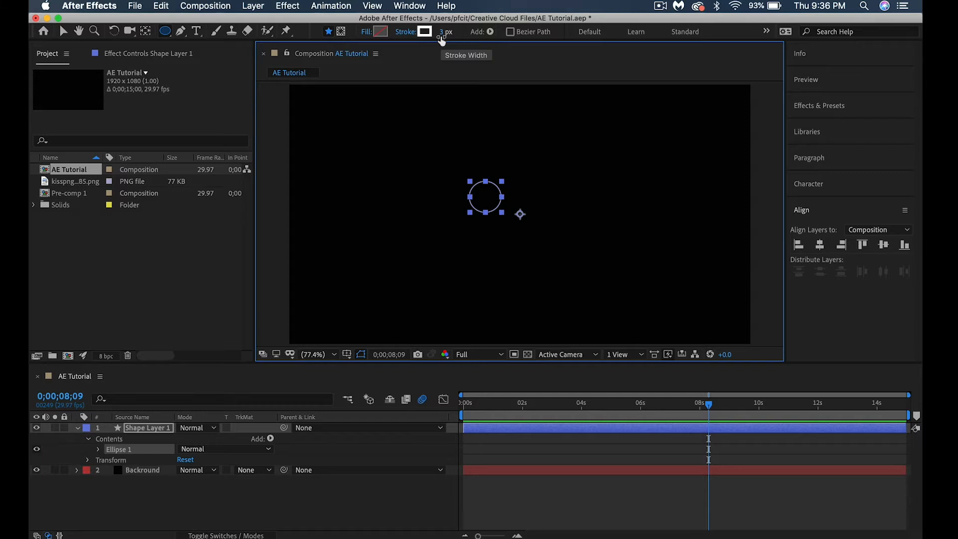
Center the anchor point in the circle layer's content and scale the layer to 335%
left_click(252, 6)
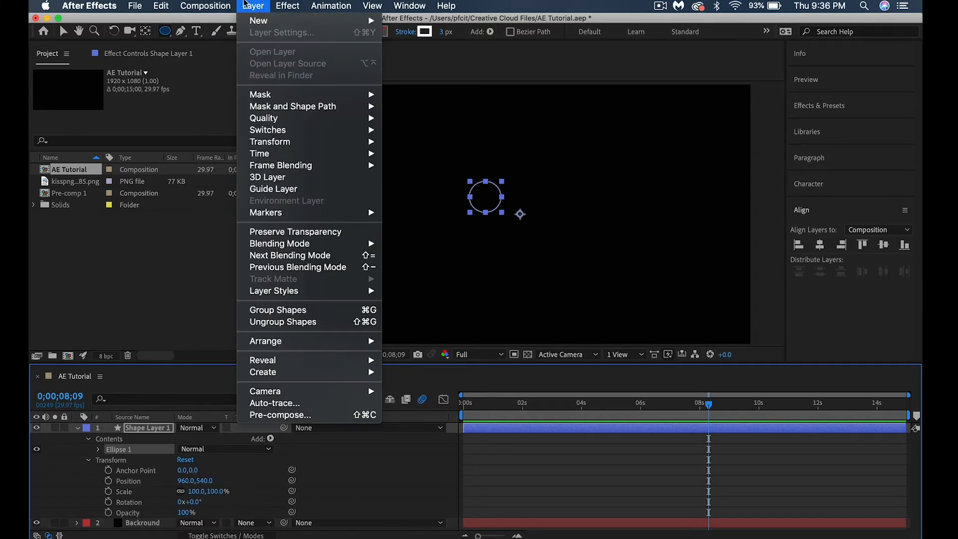
mouse_move(278, 143)
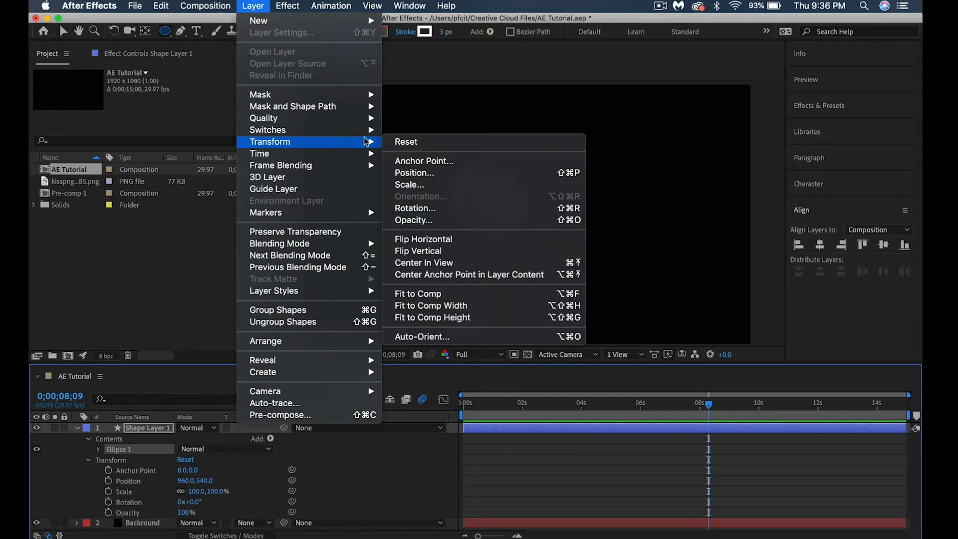
left_click(420, 275)
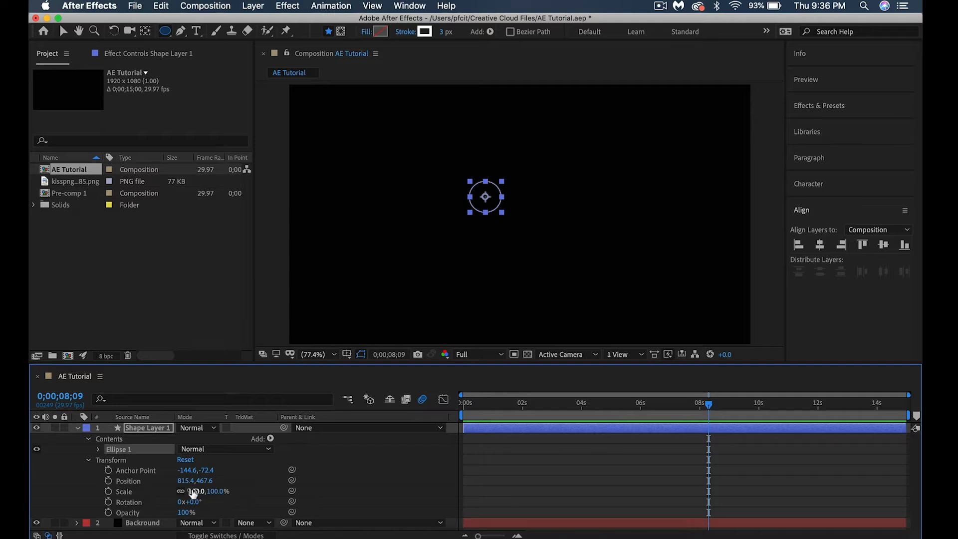
left_click_drag(194, 491, 332, 487)
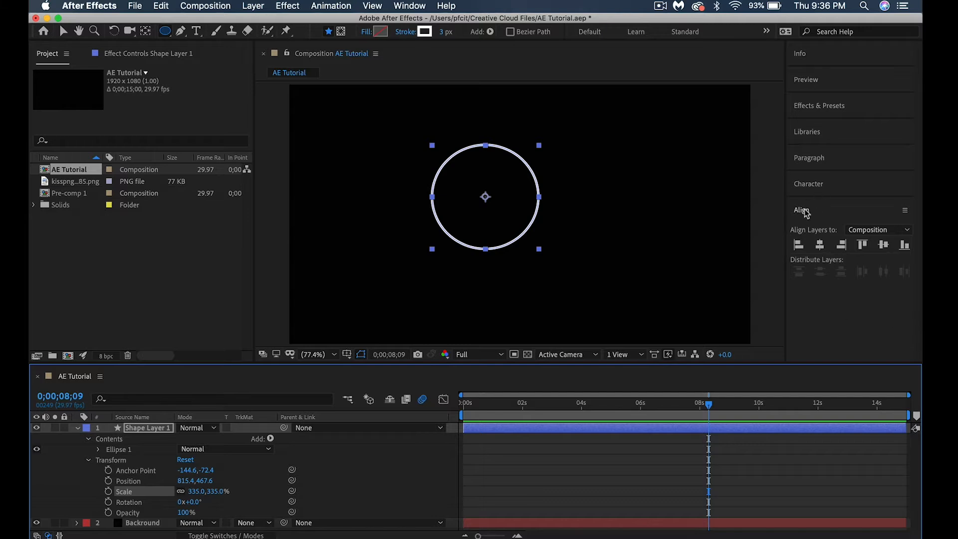
Align the circle horizontally and vertically to the centre of the composition and collapse its layer properties
left_click(820, 245)
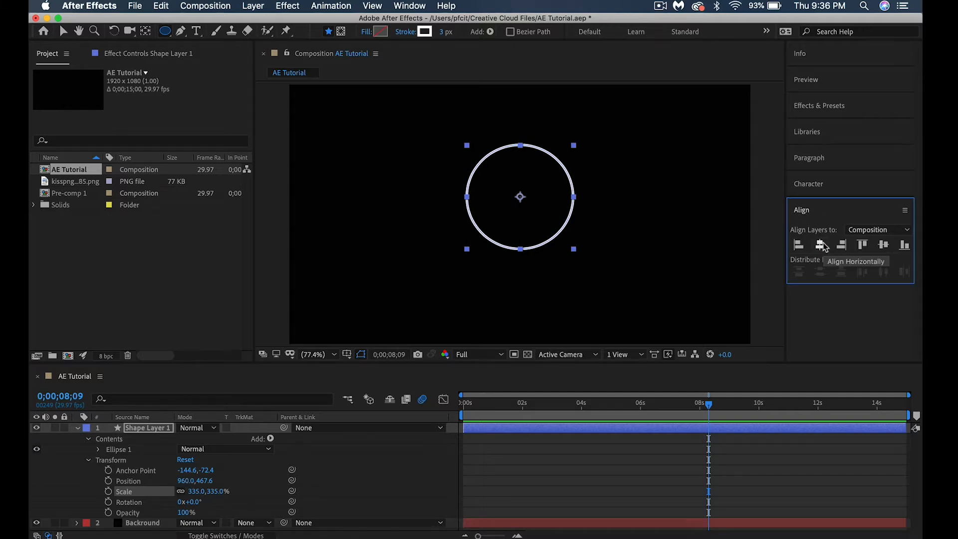
left_click(883, 244)
left_click(682, 212)
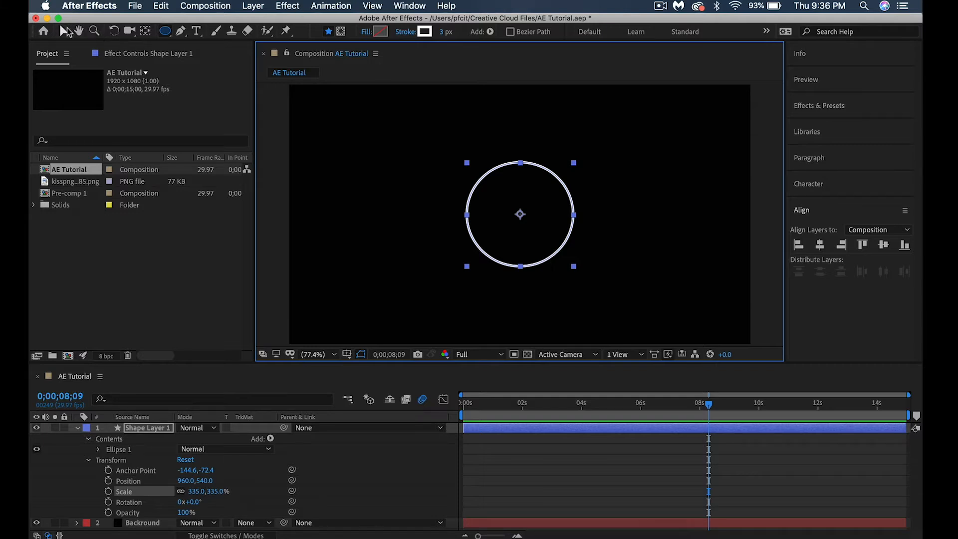
key("v")
left_click(392, 157)
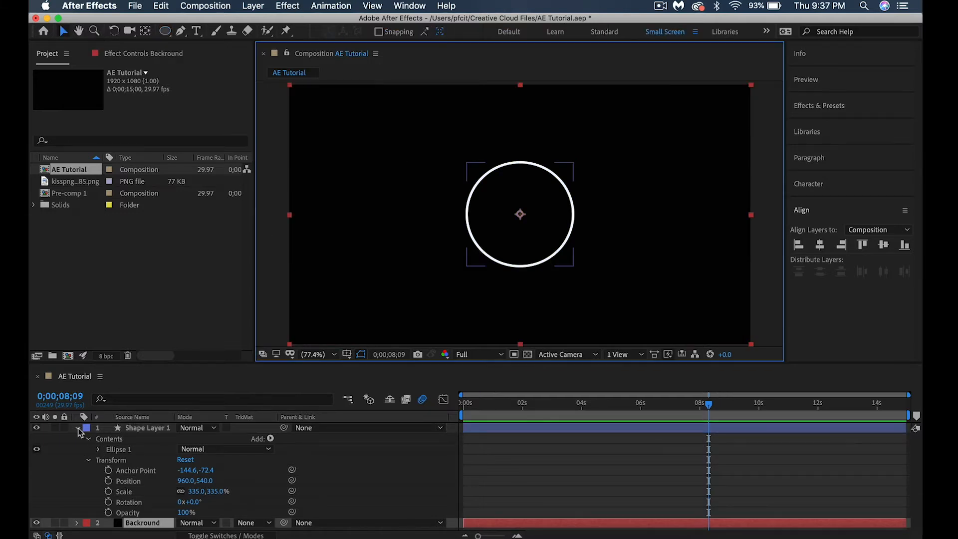
left_click(77, 428)
Duplicate Shape Layer 1 and scale the copy to 428% to form an outer ring
left_click(142, 428)
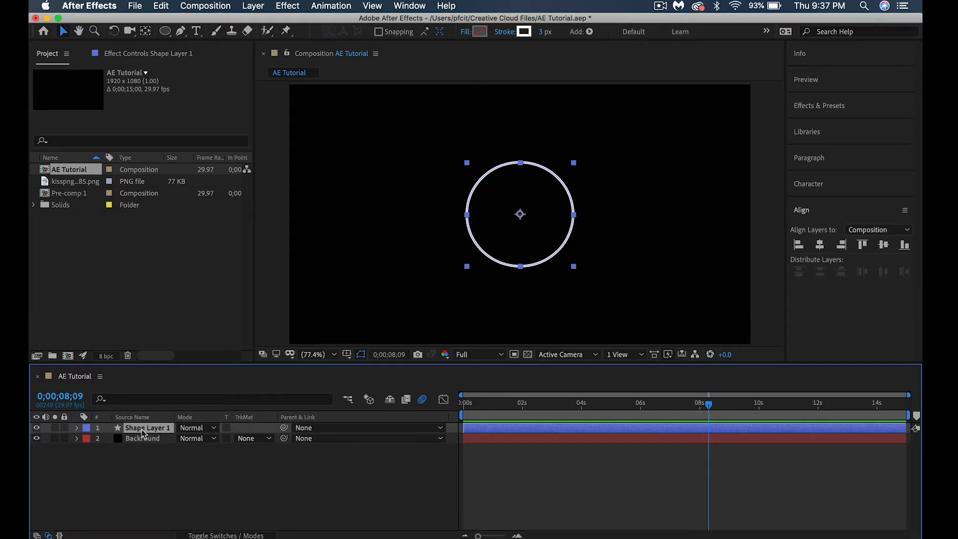
key("super+d")
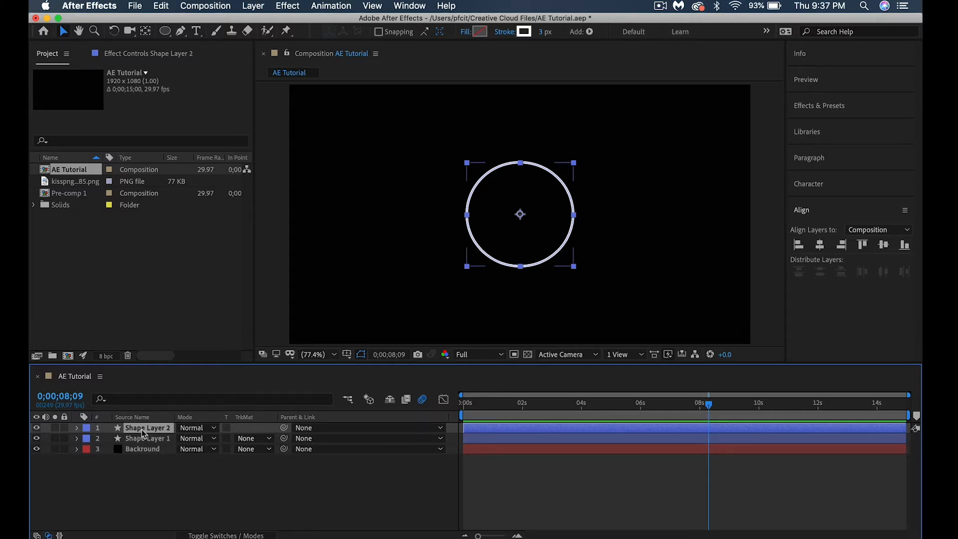
left_click(76, 430)
left_click(89, 449)
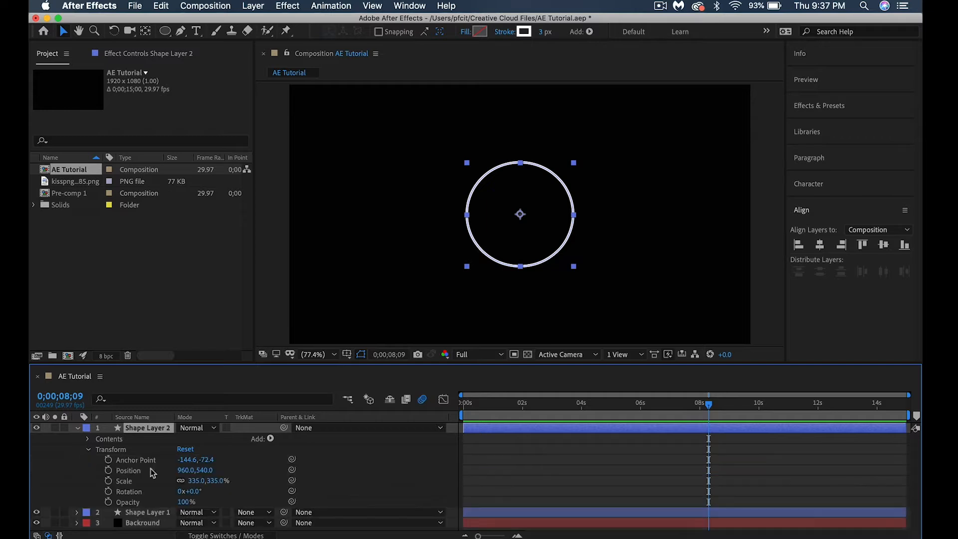
left_click_drag(198, 481, 259, 487)
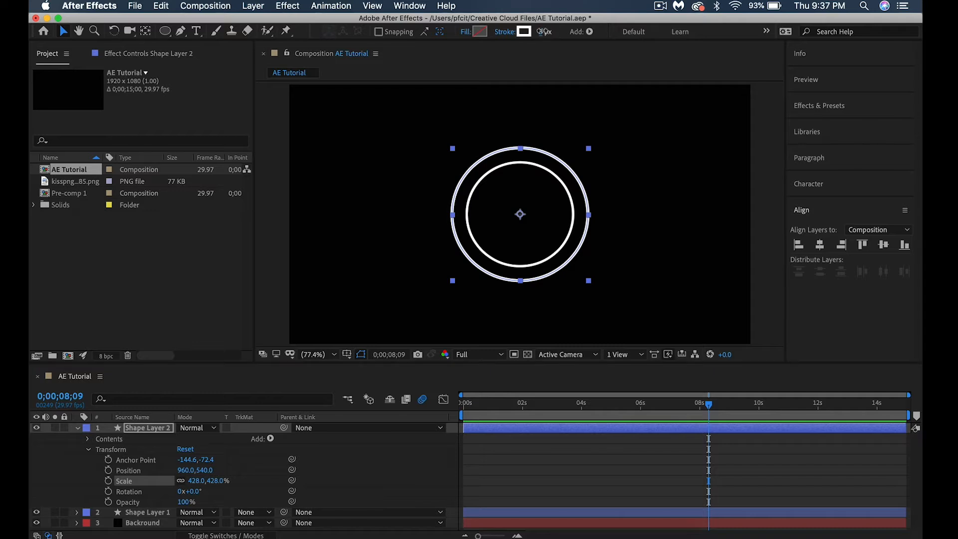
Set the outer circle's stroke width to 2 px and align it horizontally to the composition's centre
left_click_drag(543, 32, 539, 31)
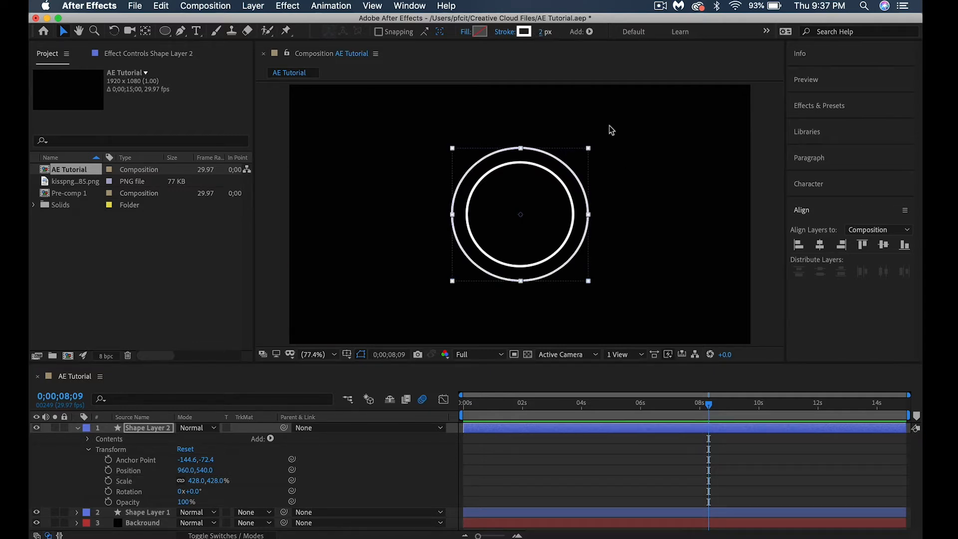
left_click(820, 245)
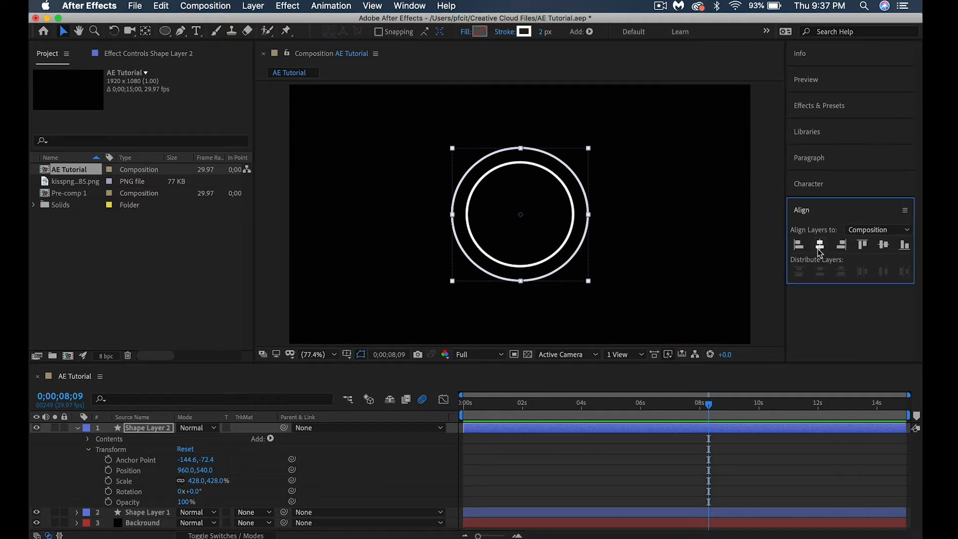
left_click(371, 201)
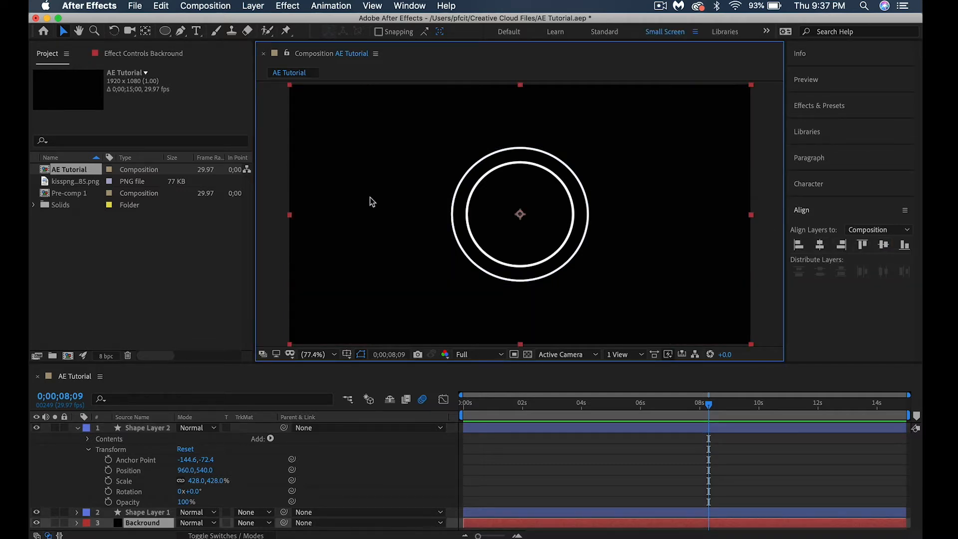
left_click(78, 428)
Add Trim Paths to the inner circle on Shape Layer 1 and expand its properties
left_click(139, 440)
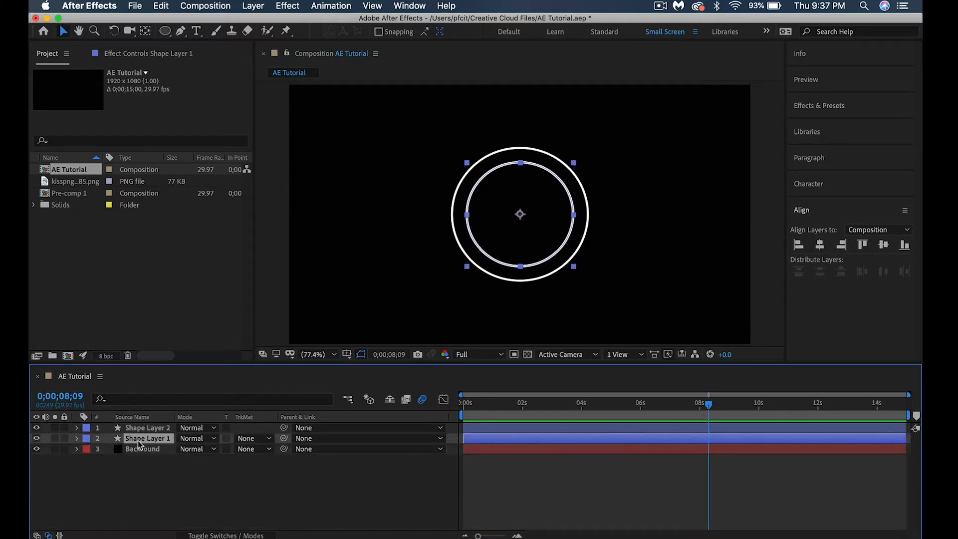
left_click(77, 438)
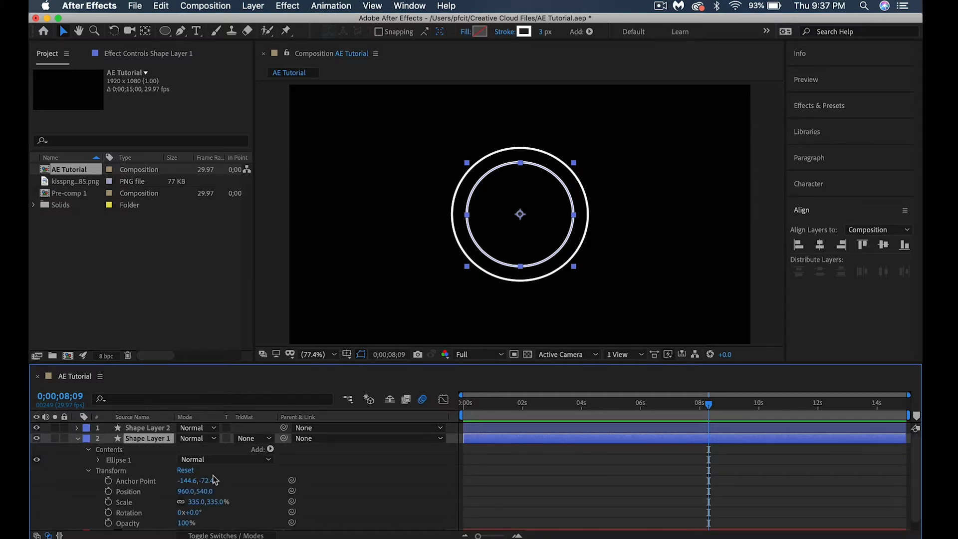
left_click(271, 450)
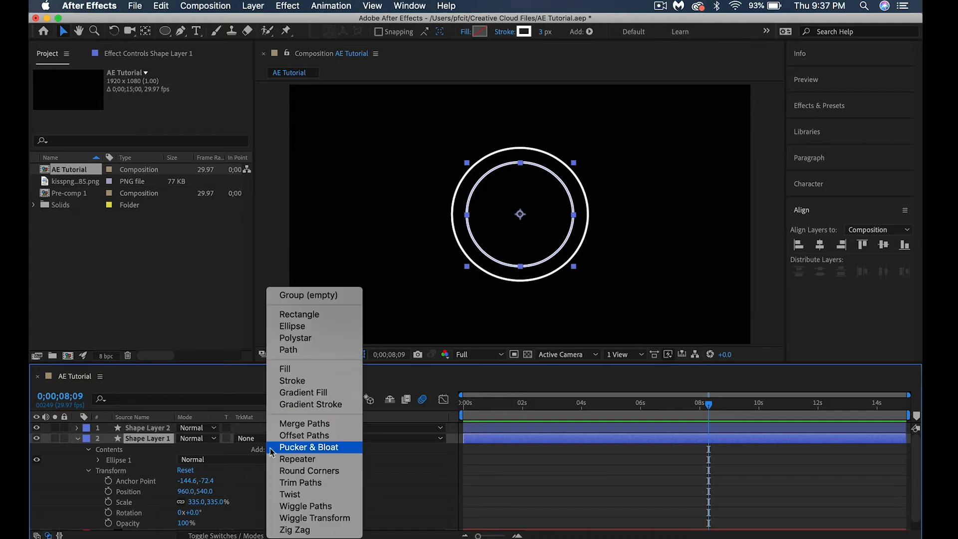
left_click(286, 483)
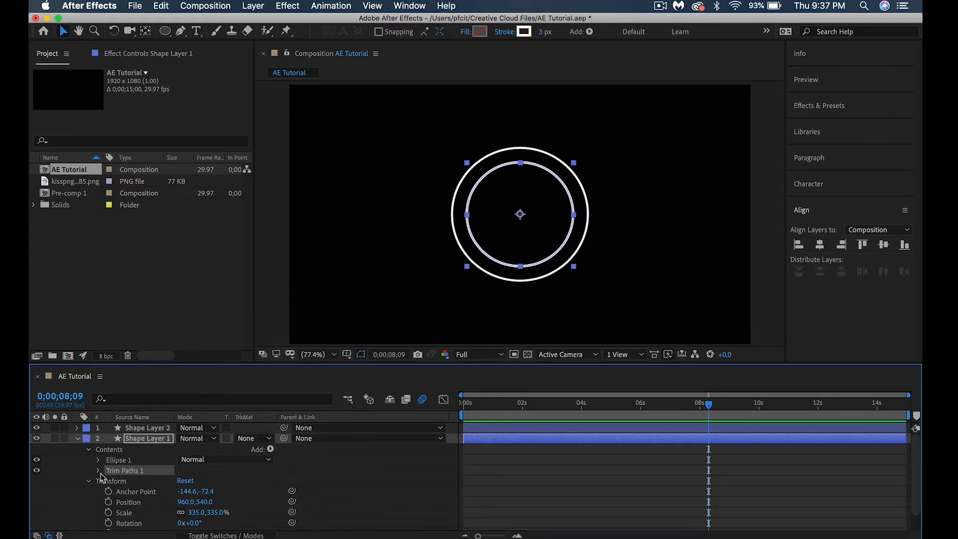
left_click(98, 470)
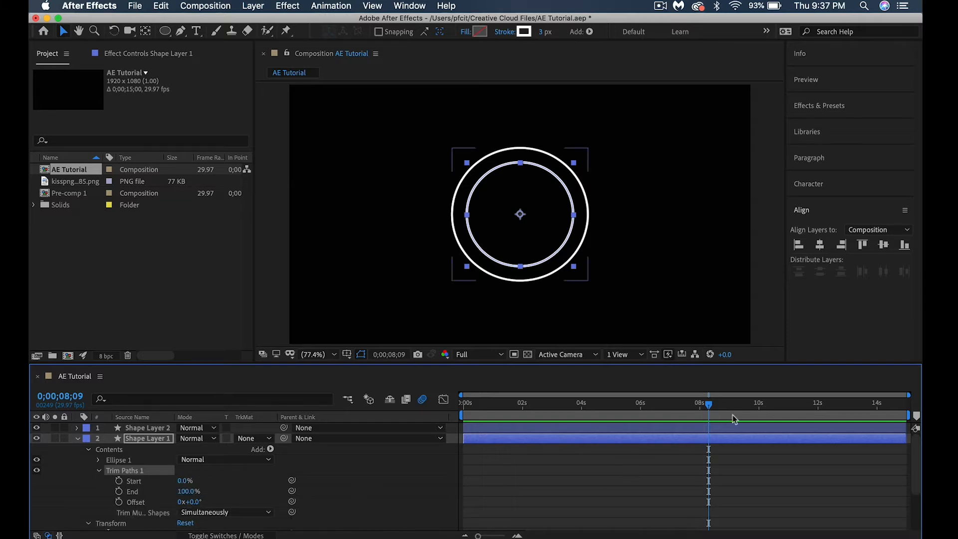
Set the inner circle's Trim Paths End to 0% and keyframe it at 0;00;00;00
left_click_drag(708, 405, 463, 395)
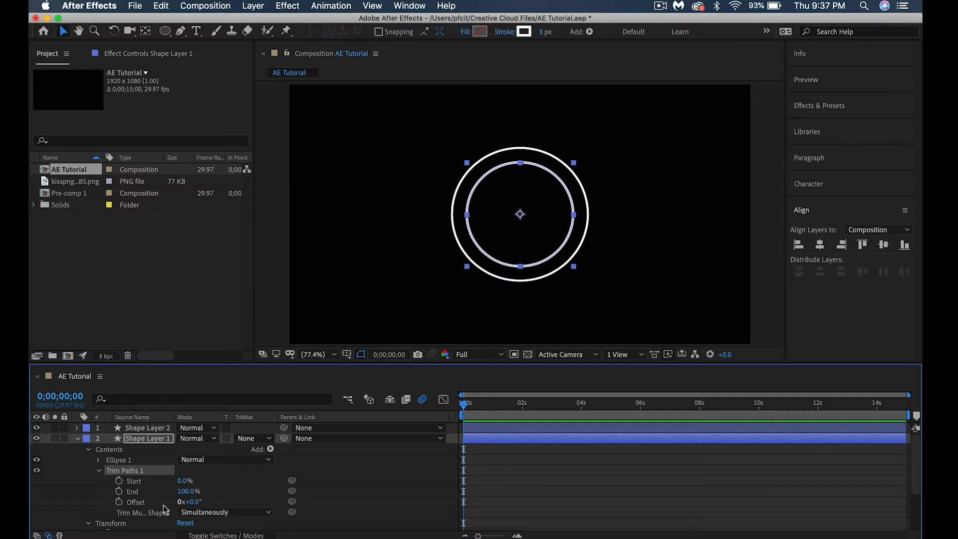
left_click(184, 492)
type("0")
key("Return")
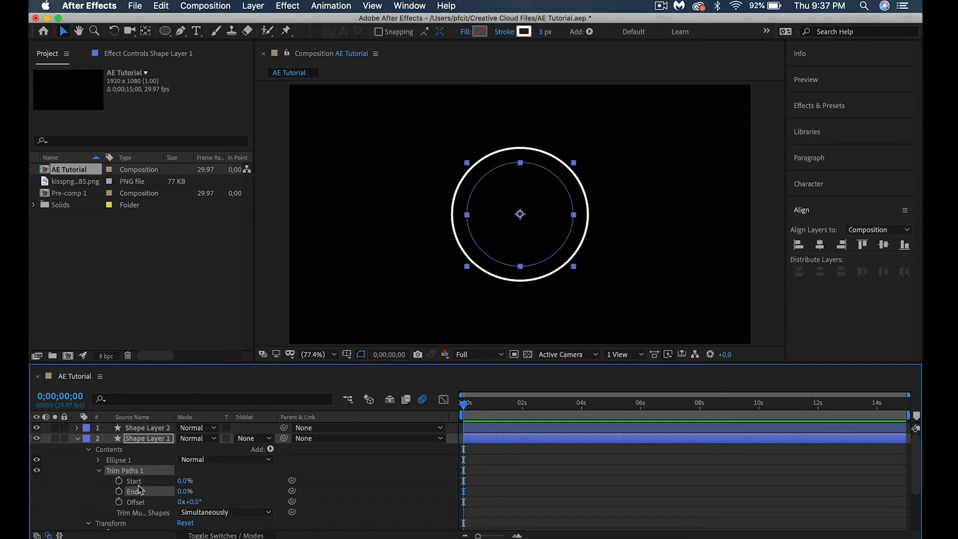
left_click(119, 492)
Add an End keyframe of 100% at 0;00;01;13 for the inner circle's Trim Paths
left_click_drag(462, 403, 507, 407)
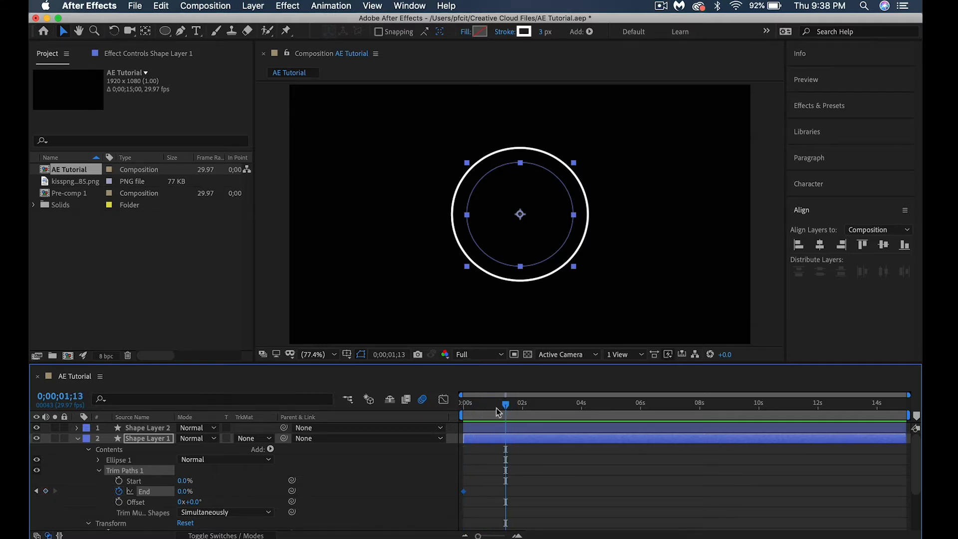
key("F2")
left_click(186, 493)
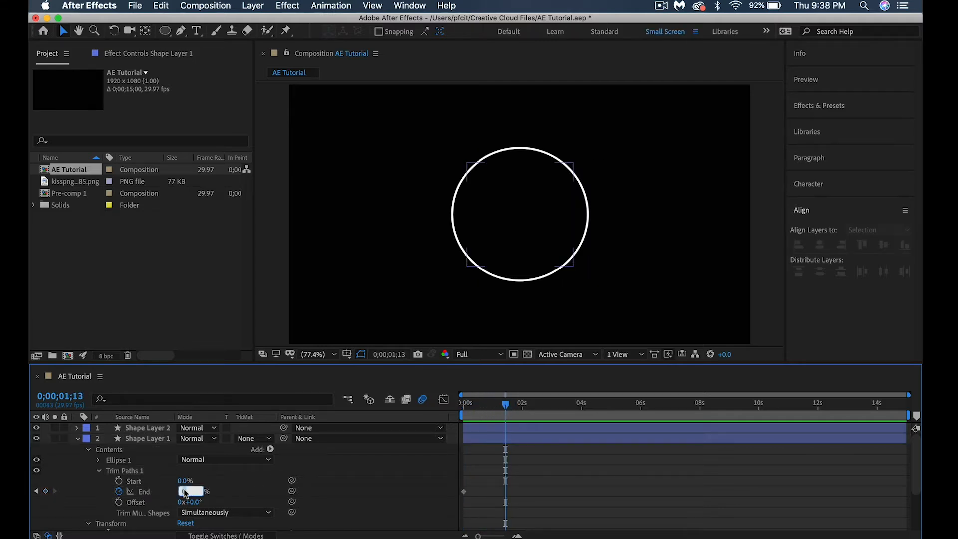
key("Return")
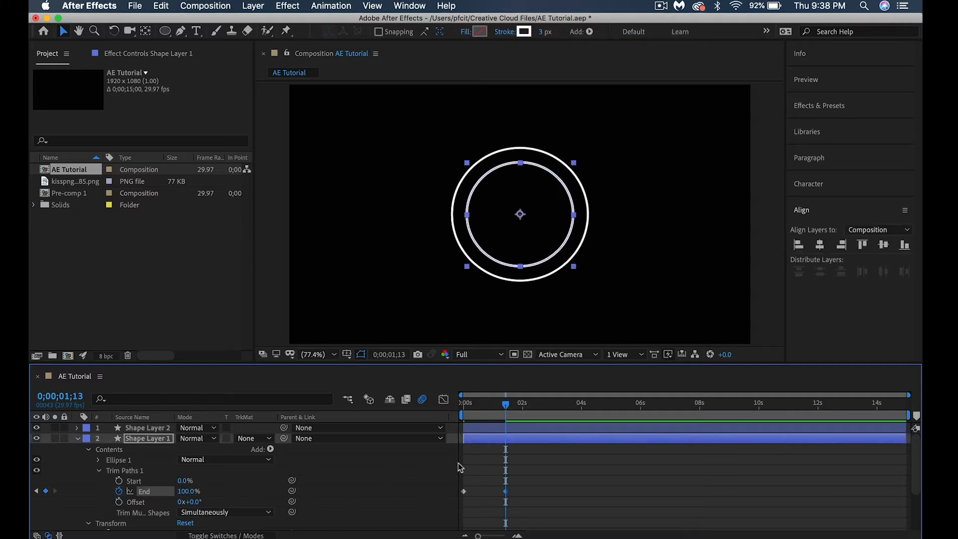
Apply Easy Ease to both End keyframes of the inner circle's Trim Paths
left_click(527, 498)
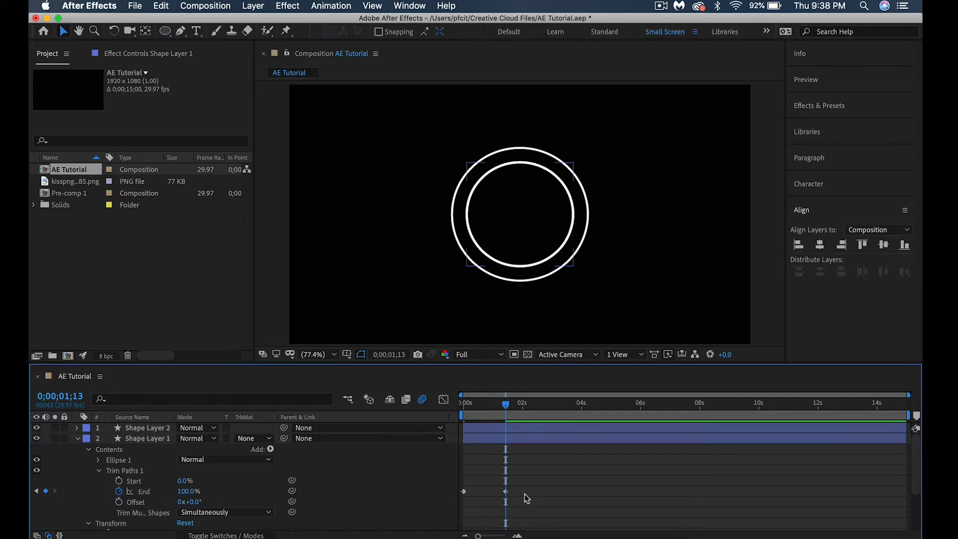
left_click_drag(526, 498, 437, 479)
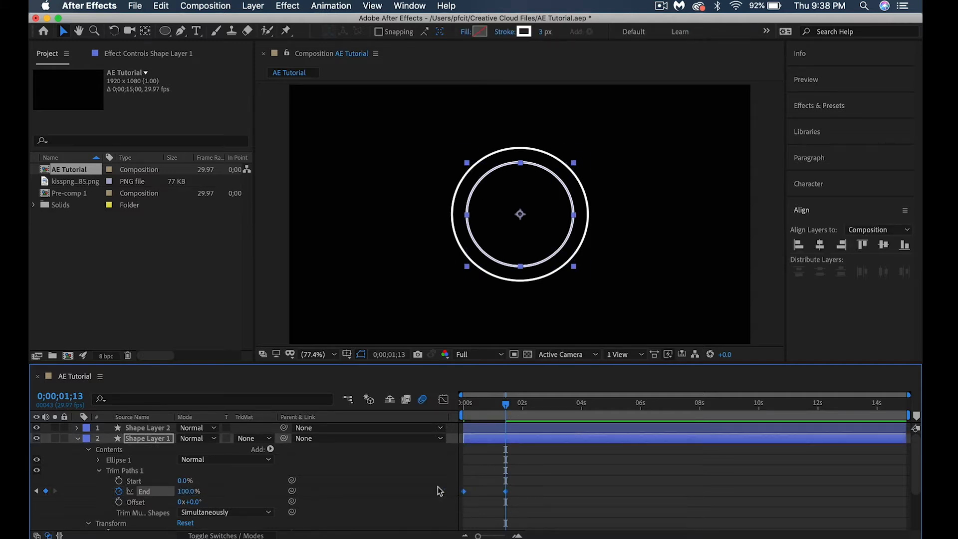
right_click(507, 494)
mouse_move(525, 530)
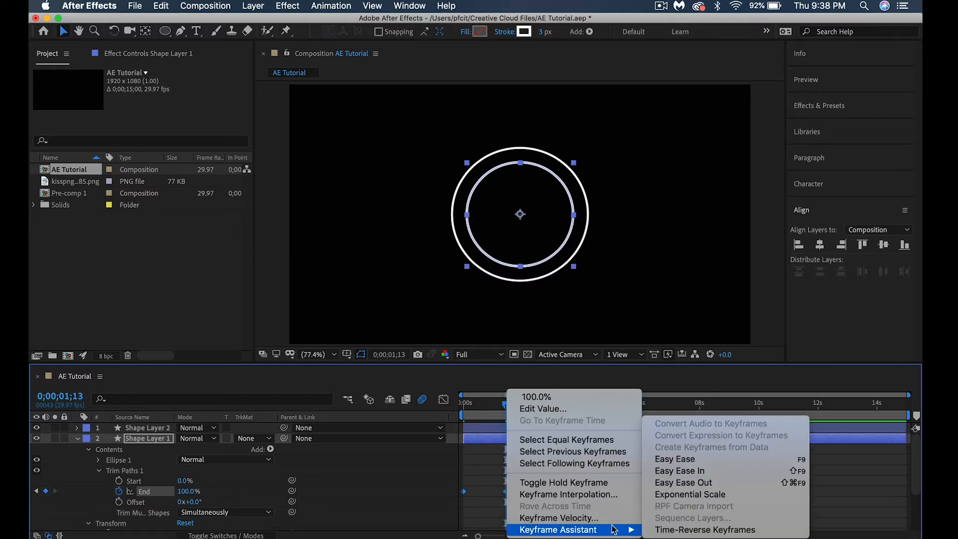
left_click(679, 459)
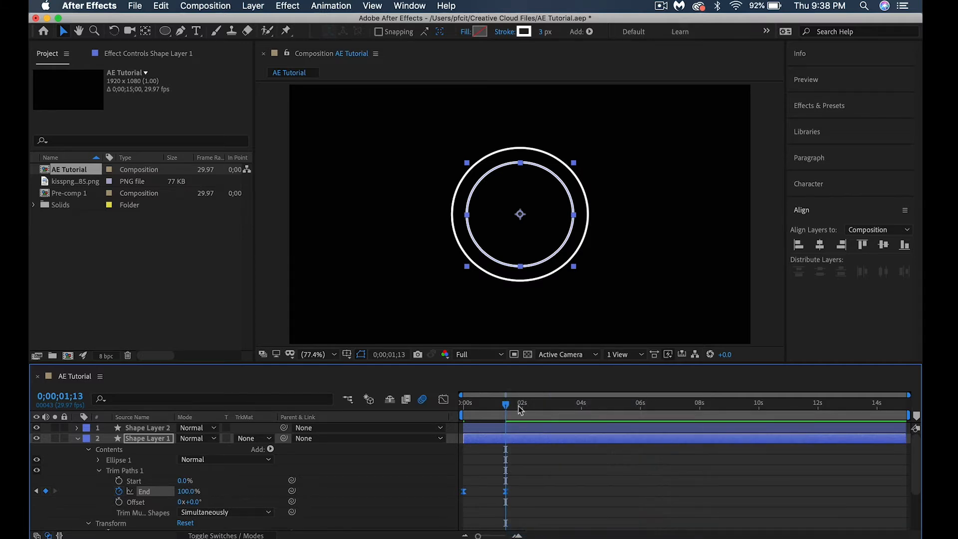
Preview the inner ring's draw-on animation from the start of the composition
key("Home")
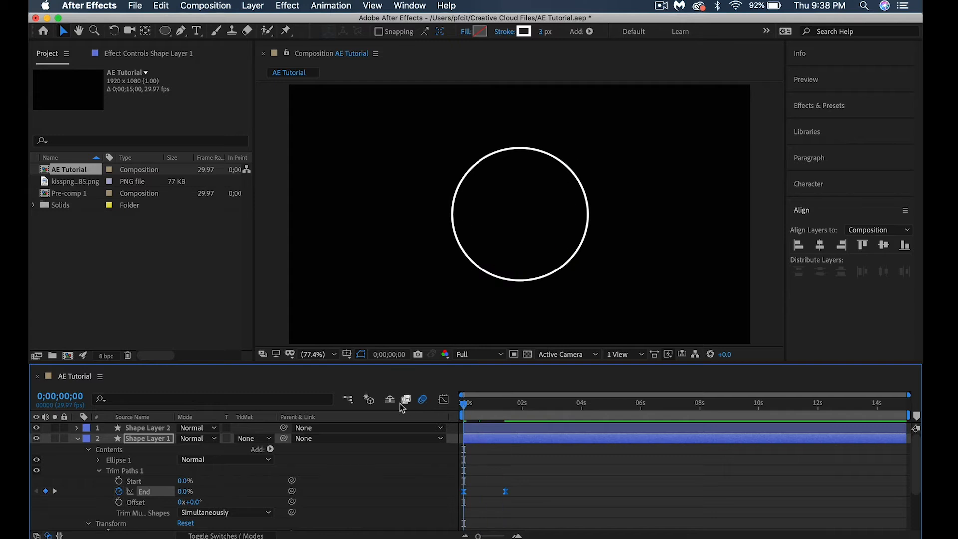
key("space")
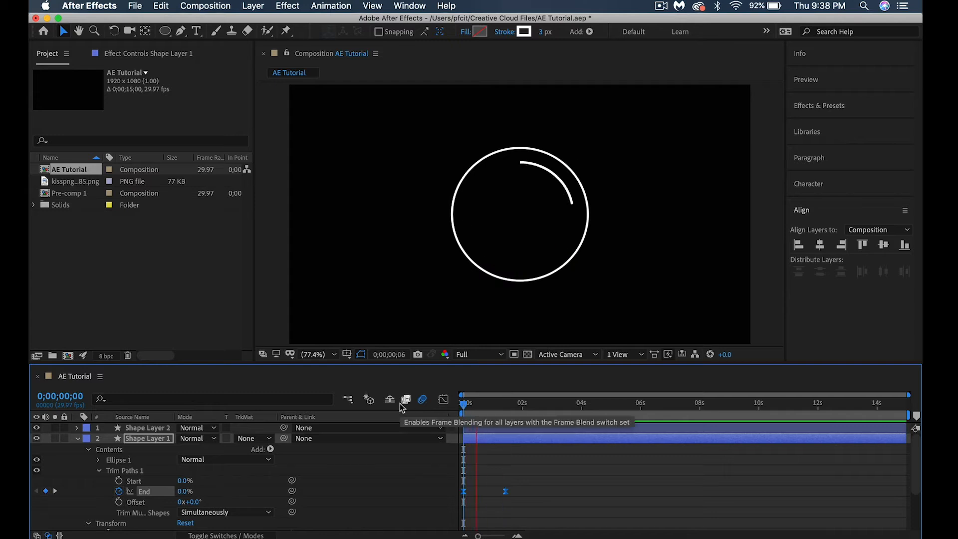
key("space")
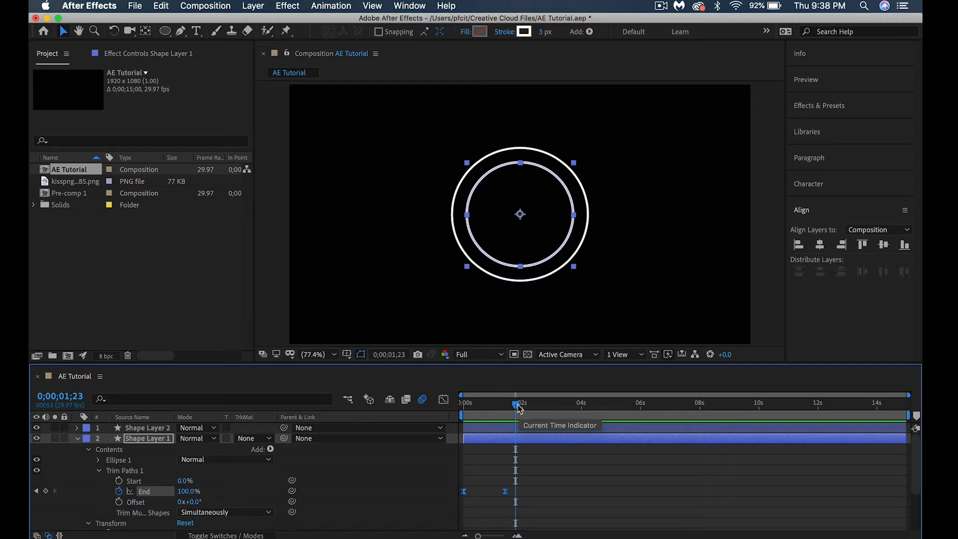
At 0;00;01;14, add Trim Paths to the outer circle on Shape Layer 2 and expand its properties
left_click_drag(520, 407, 510, 406)
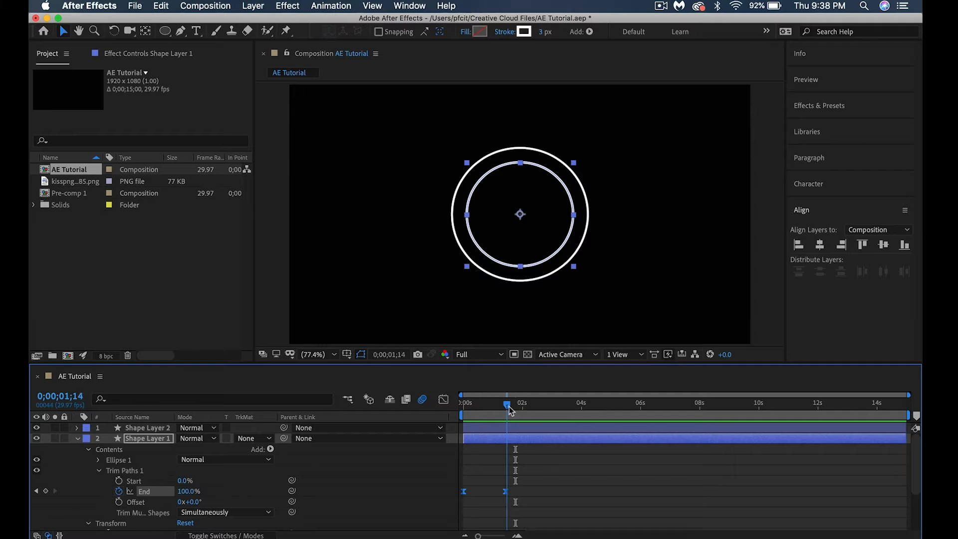
left_click(78, 438)
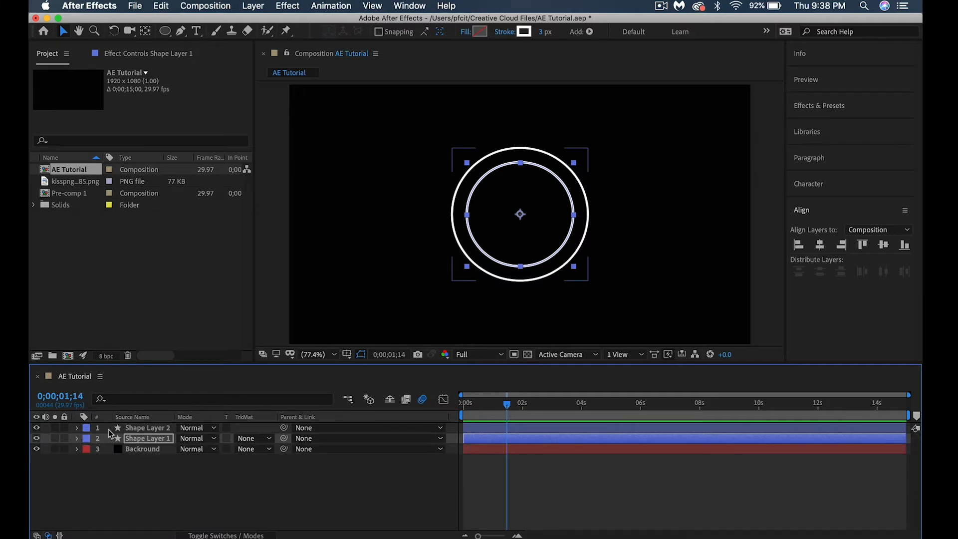
left_click(109, 428)
left_click(78, 428)
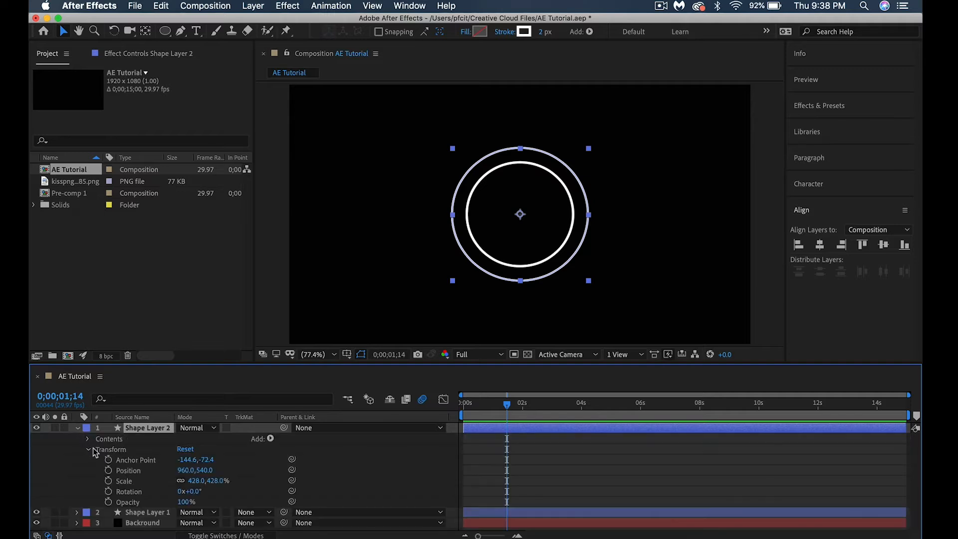
left_click(270, 440)
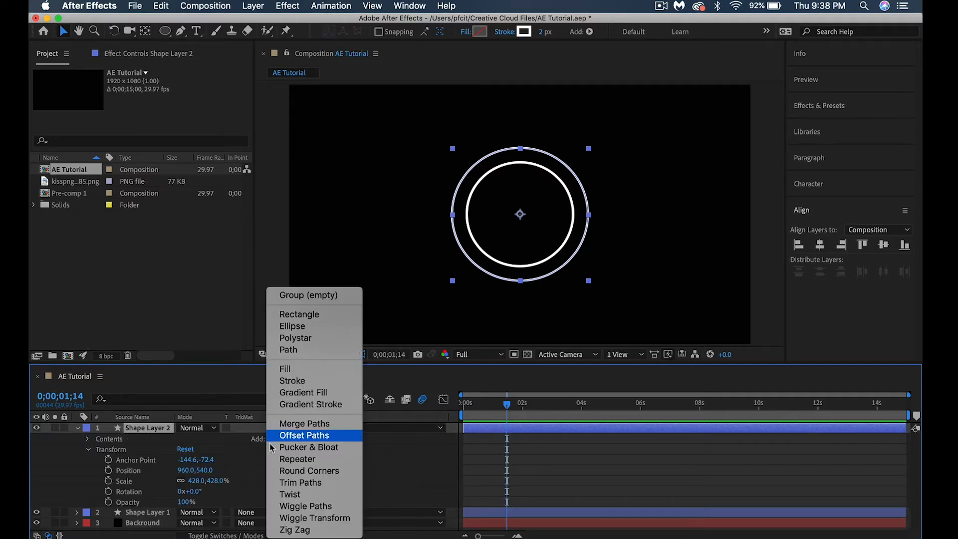
left_click(287, 483)
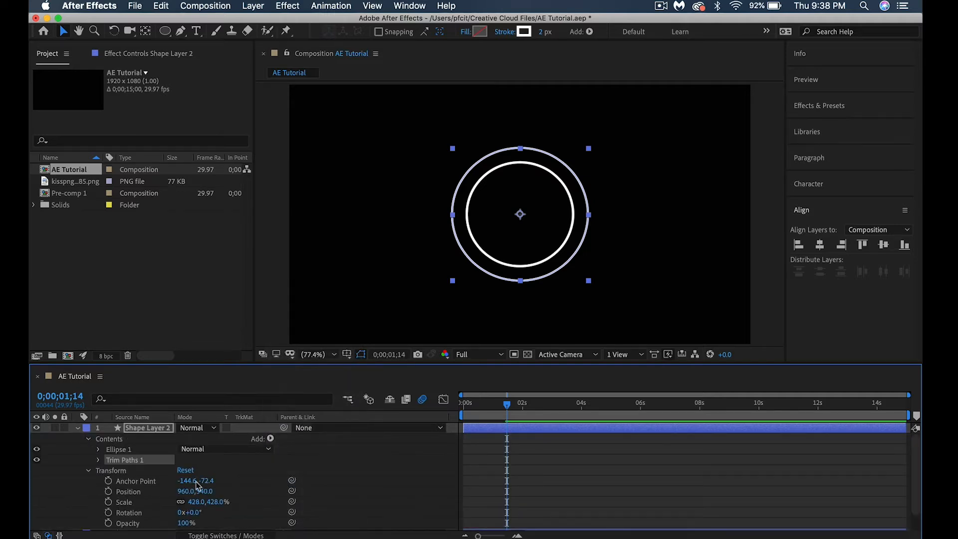
left_click(99, 460)
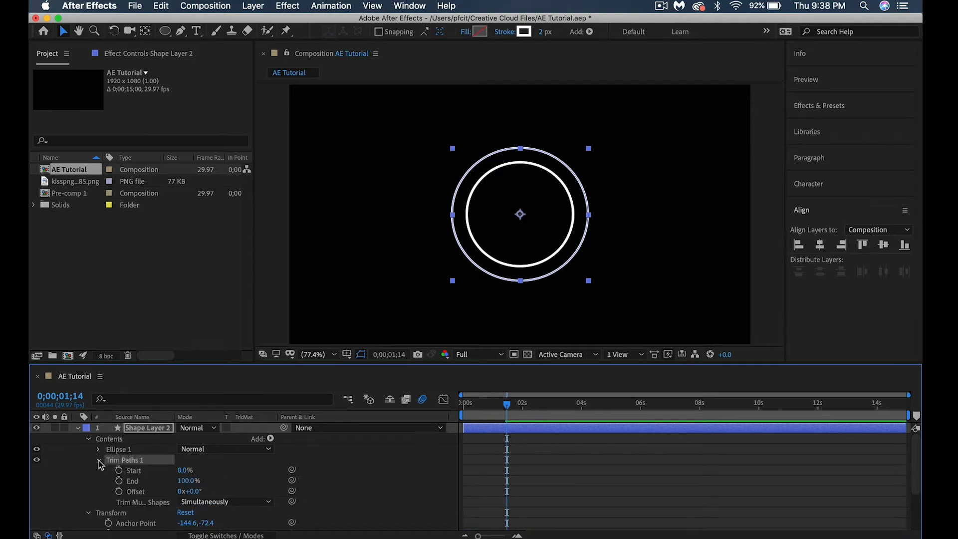
Set the outer circle's Trim Paths Start to 100%, keyframe Start and End at 0;00;01;14, and shift the End keyframe a few frames later
left_click(184, 470)
type("1")
key("Return")
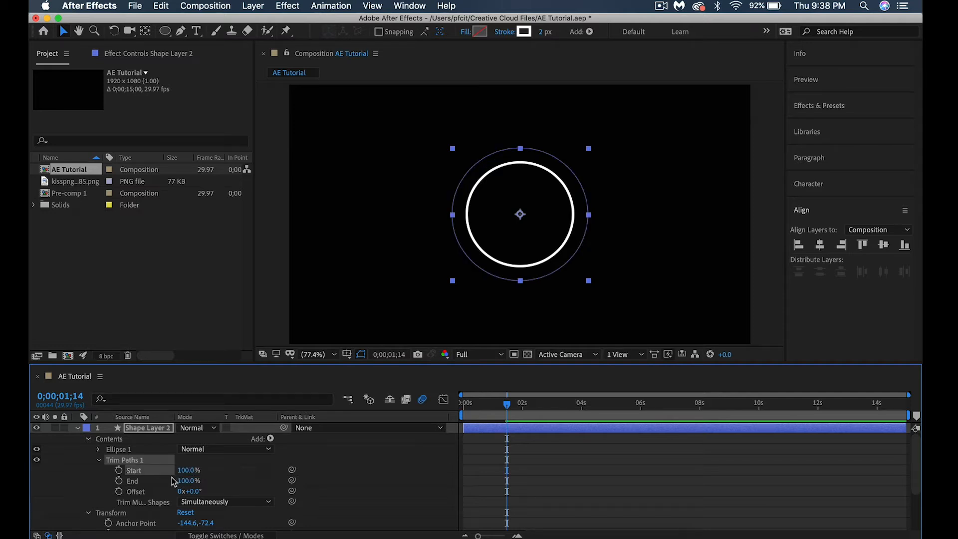
left_click(119, 470)
left_click(119, 480)
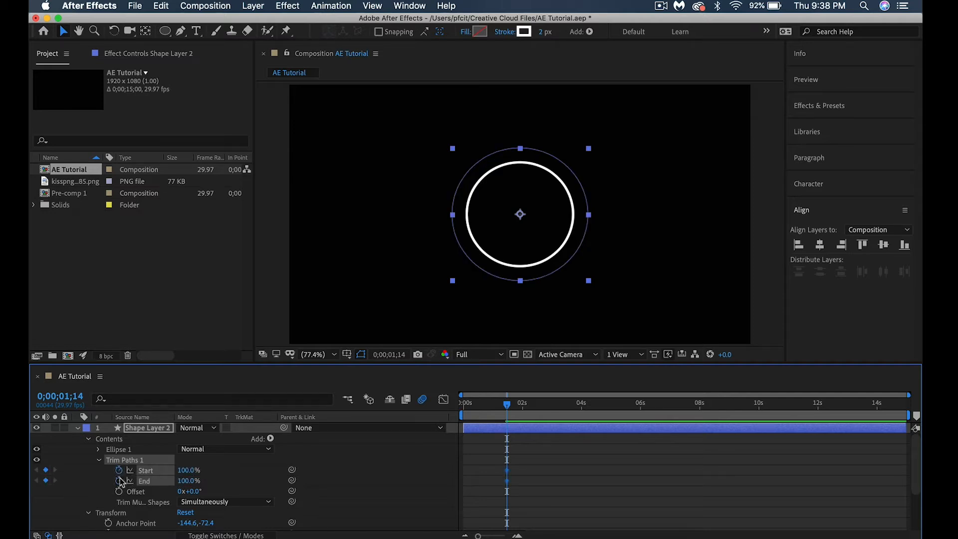
left_click_drag(508, 481, 512, 480)
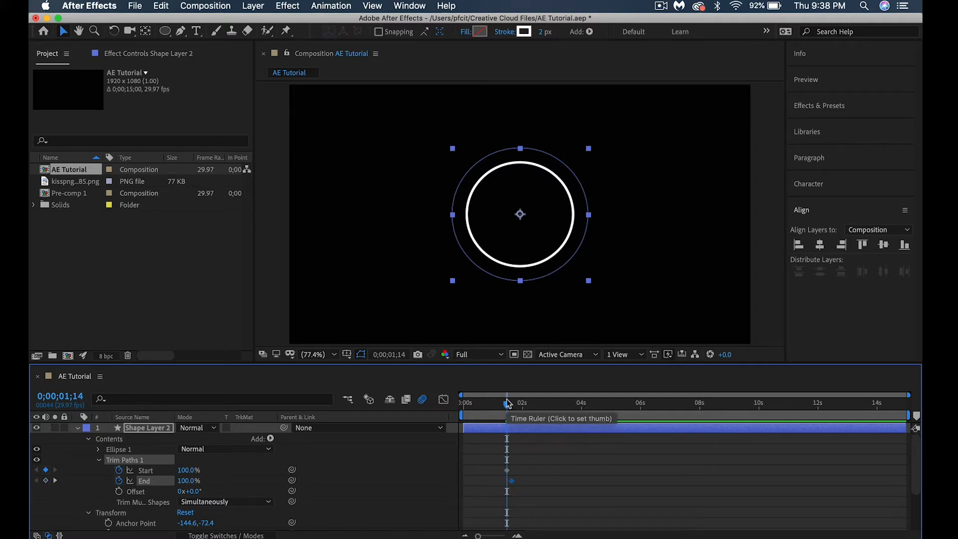
Add a Start keyframe of 0% at 0;00;02;10 for the outer circle's Trim Paths
left_click_drag(507, 403, 532, 406)
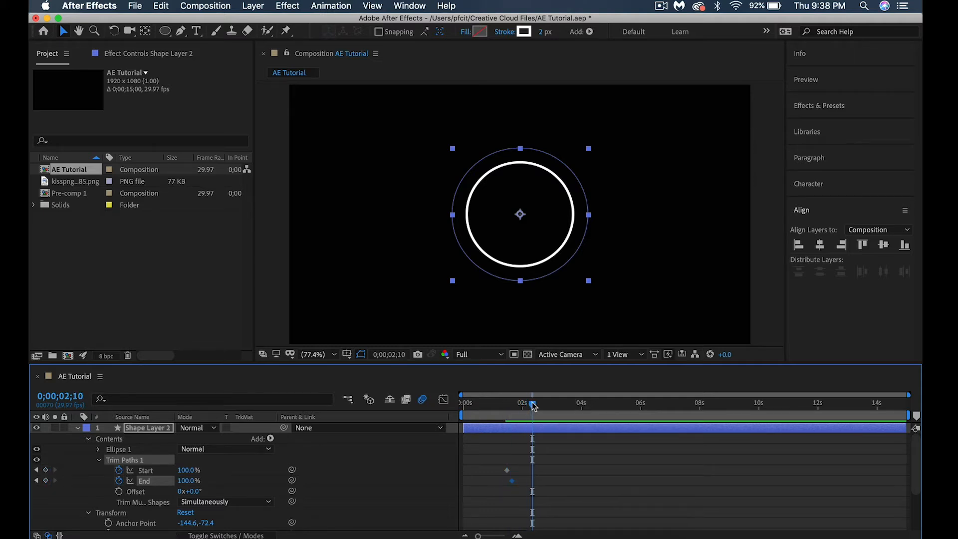
left_click(190, 469)
type("0")
key("Return")
Add an End keyframe of 0% at 0;00;02;18 for the outer circle's Trim Paths
left_click_drag(533, 405, 541, 408)
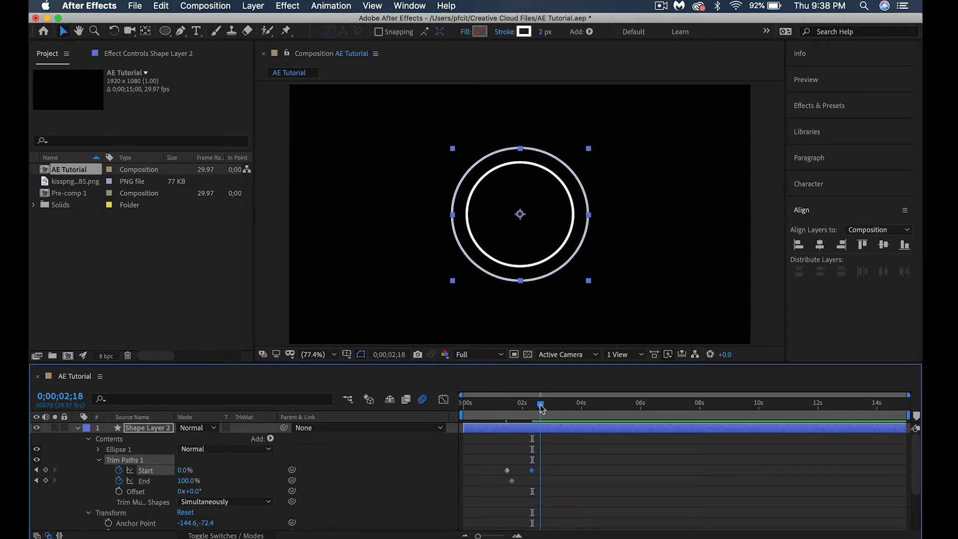
left_click(189, 481)
type("0")
key("Return")
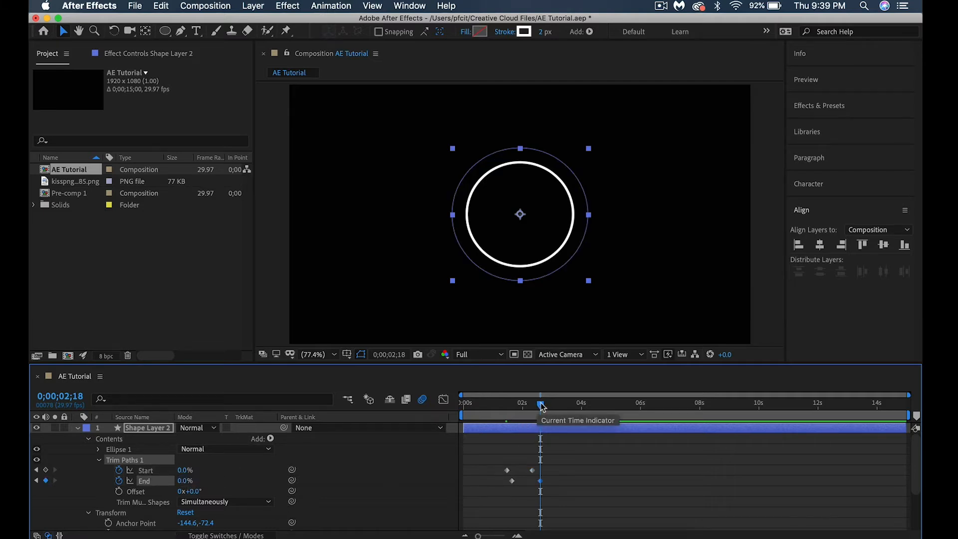
Apply Easy Ease to all four Start and End keyframes of the outer circle's Trim Paths
left_click_drag(557, 490, 480, 462)
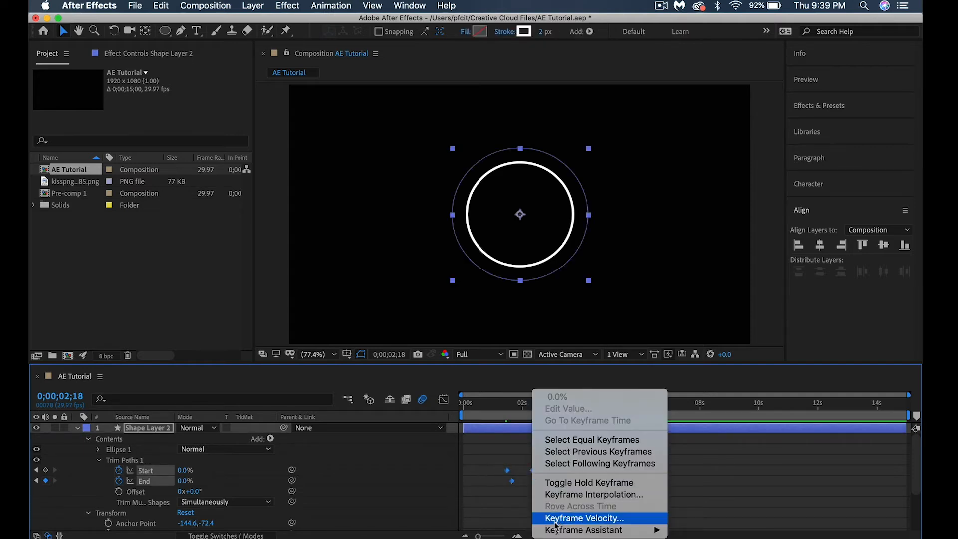
mouse_move(639, 530)
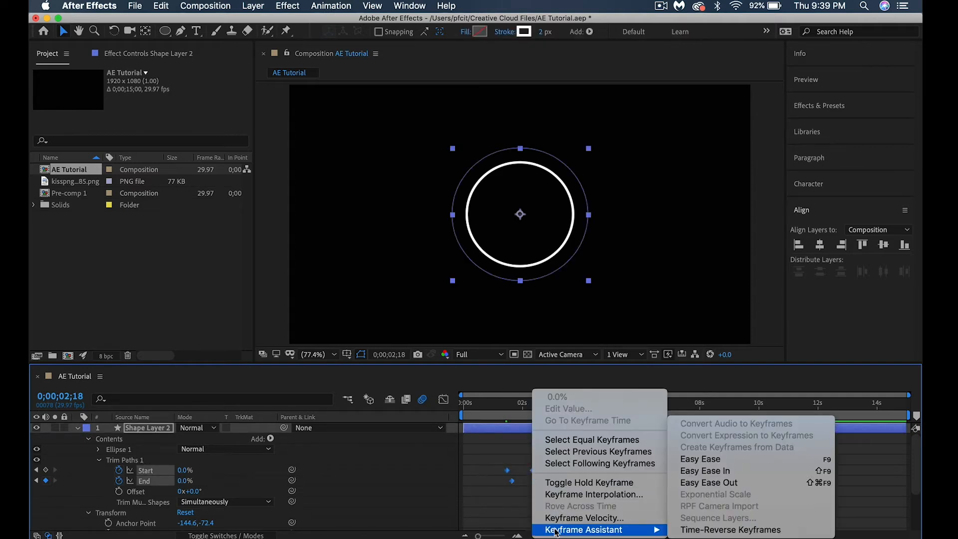
left_click(699, 458)
Preview the outer ring's animation from 0;00;01;04
left_click_drag(544, 405, 501, 410)
left_click(499, 408)
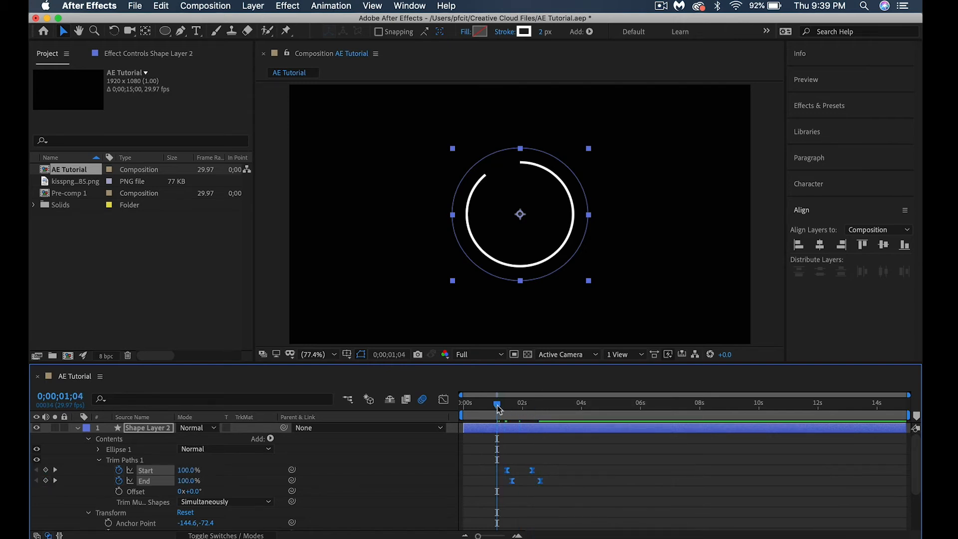
key("space")
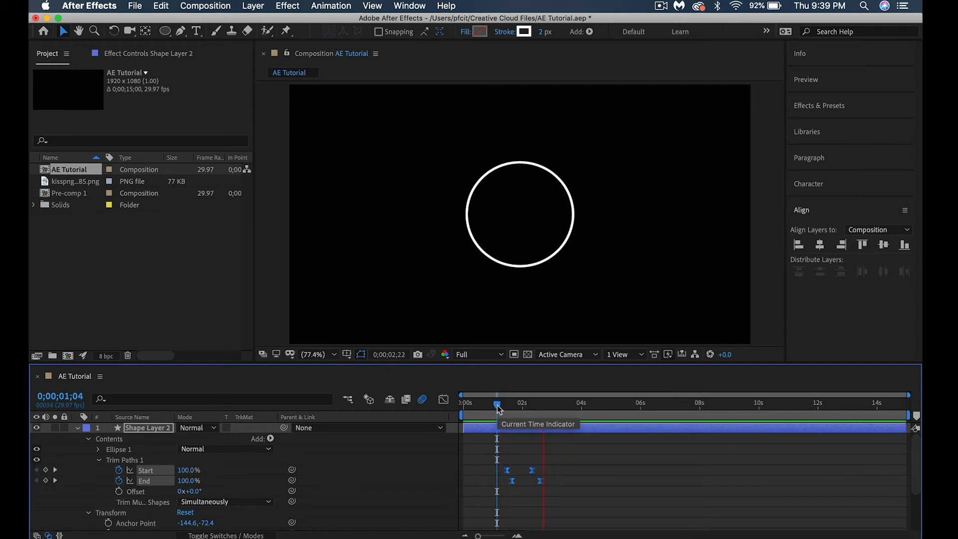
key("space")
Move the outer circle's last Start and End keyframes slightly later and scrub through the animation to 0;00;03;07
left_click(529, 450)
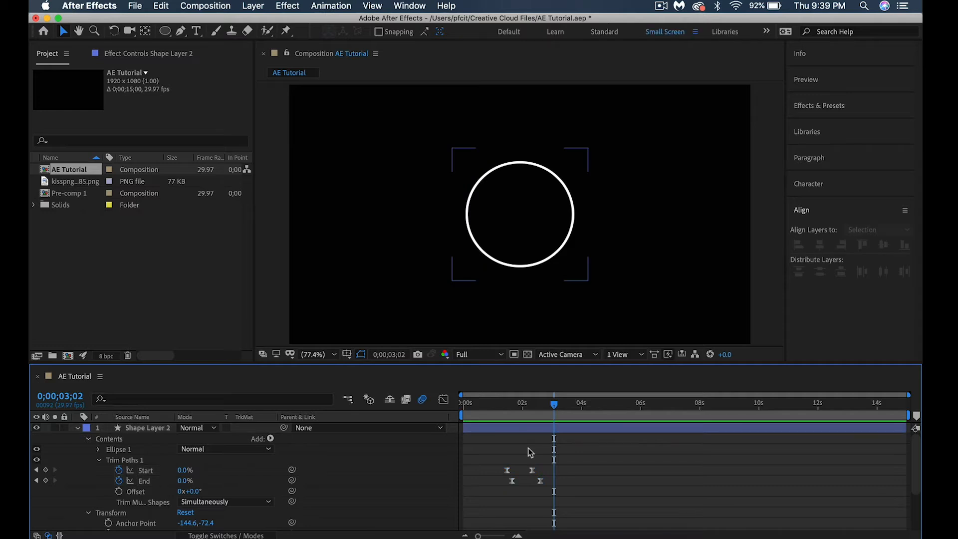
left_click_drag(527, 454, 548, 487)
left_click(516, 405)
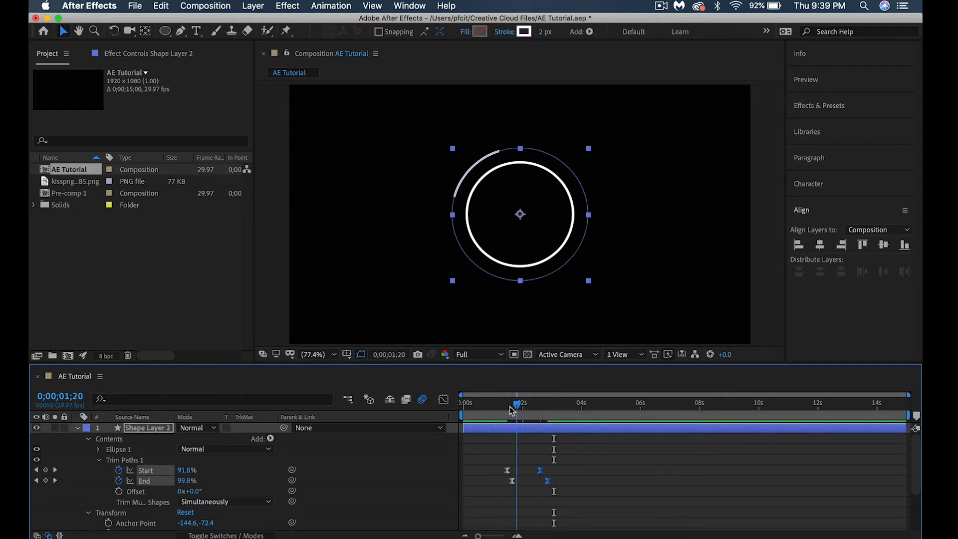
left_click_drag(512, 410, 558, 401)
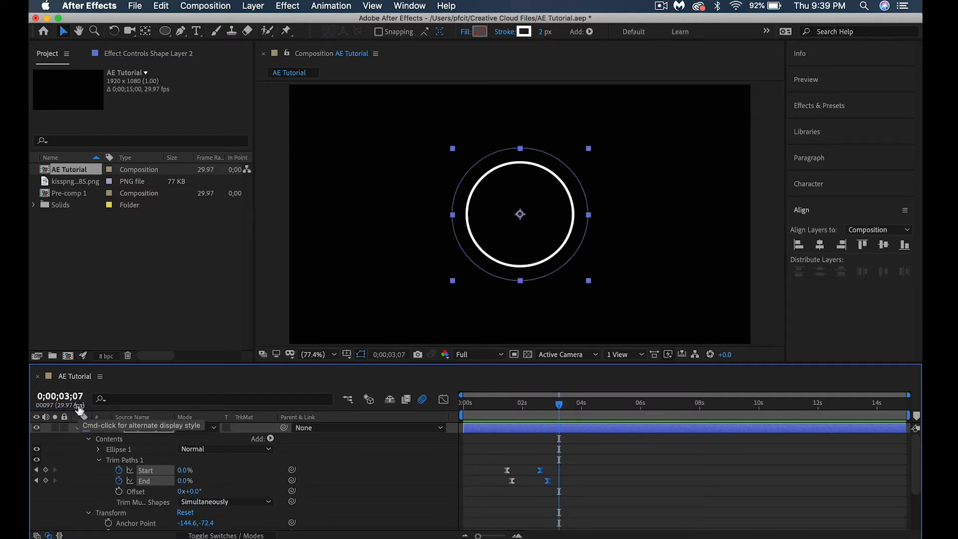
Collapse Shape Layer 2 and add the globe PNG from the project as the topmost layer of the composition
left_click(77, 428)
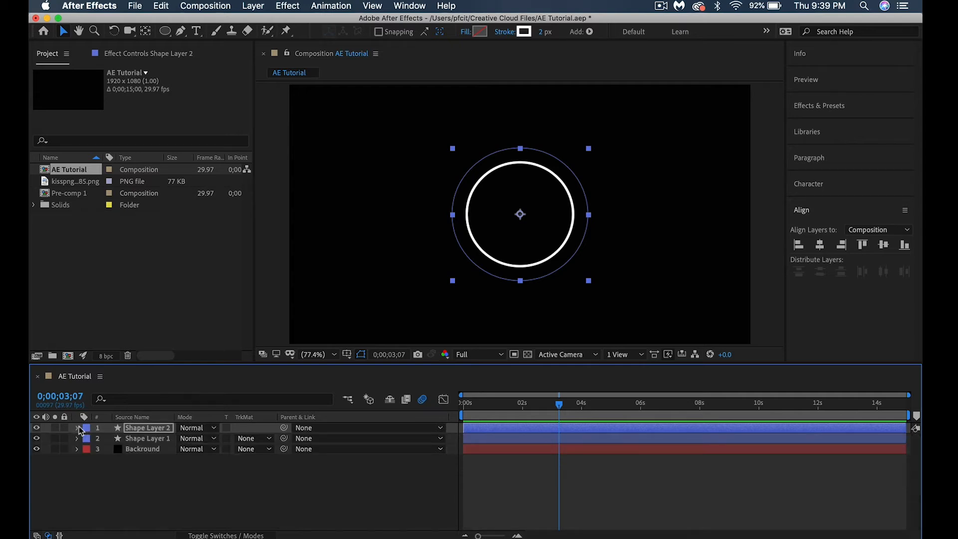
left_click(78, 183)
left_click_drag(77, 184, 150, 428)
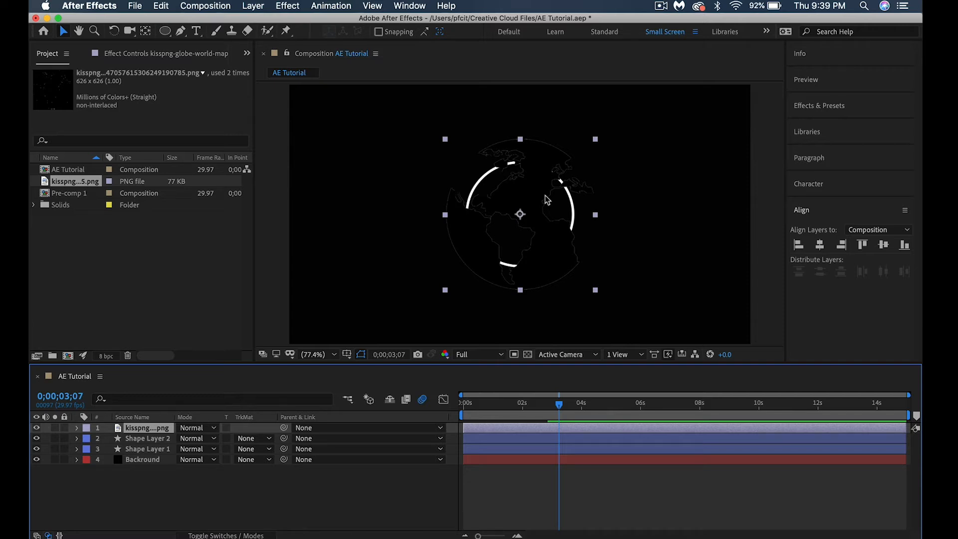
Find the Fill effect by searching for "fill" and apply it to the globe image
left_click(819, 106)
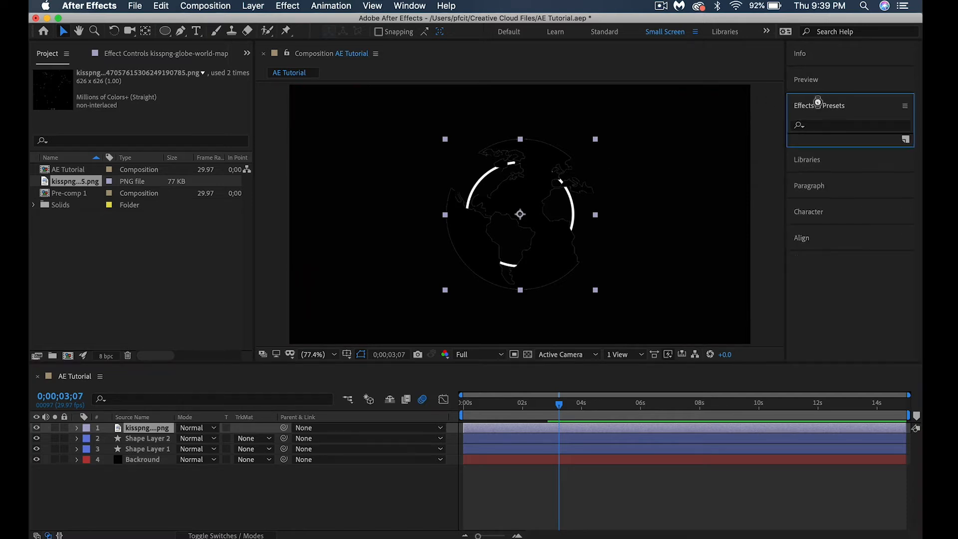
left_click(809, 126)
type("fill")
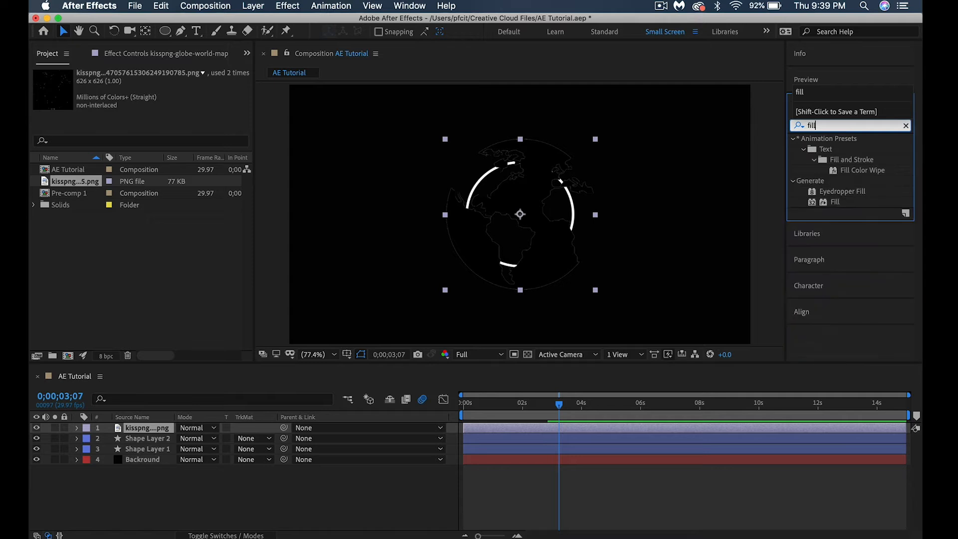
left_click(835, 202)
left_click_drag(835, 202, 510, 224)
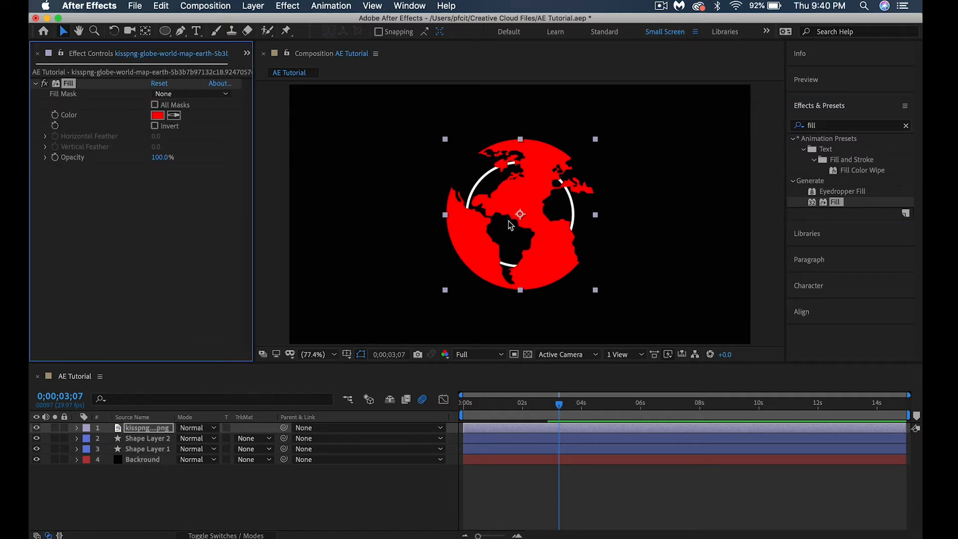
Set the globe's Fill color to the near-white FCFAFA
left_click(157, 116)
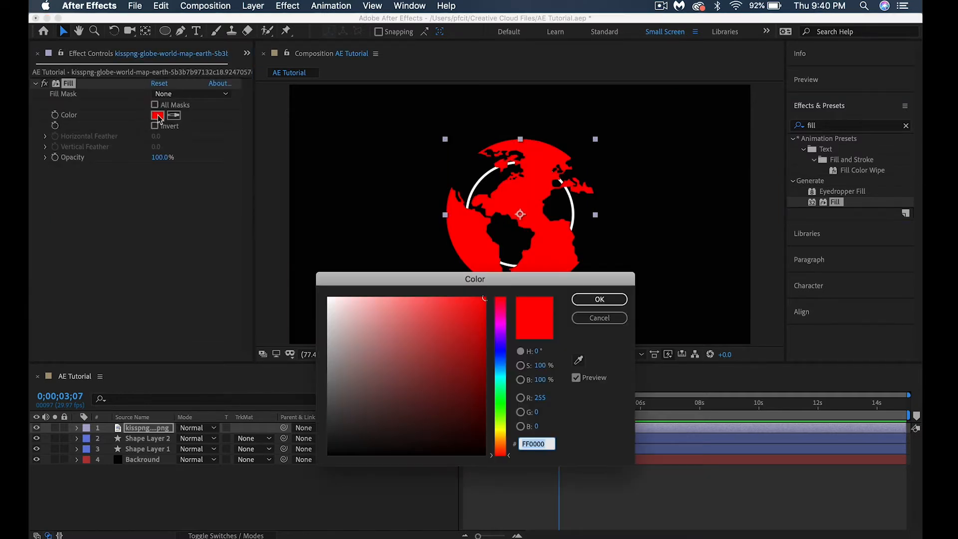
left_click(329, 298)
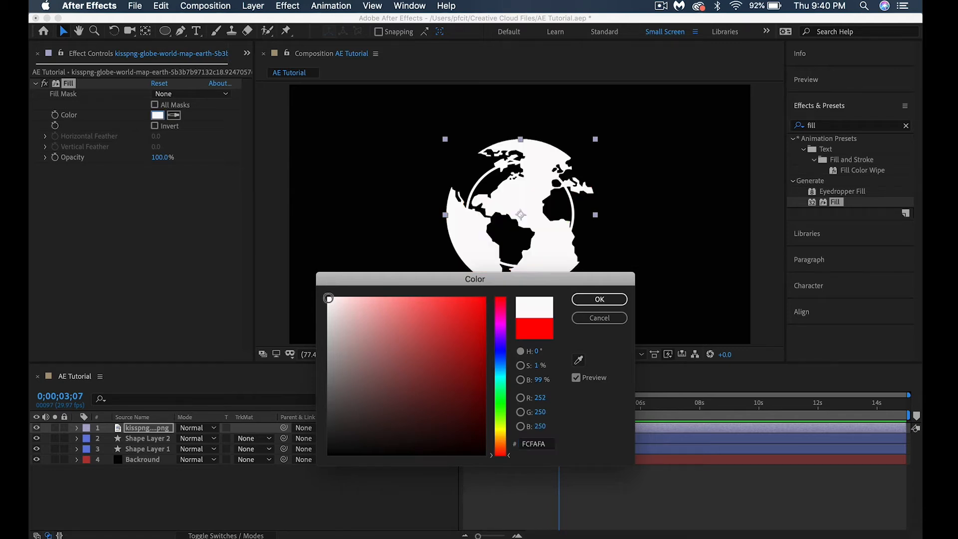
left_click(599, 301)
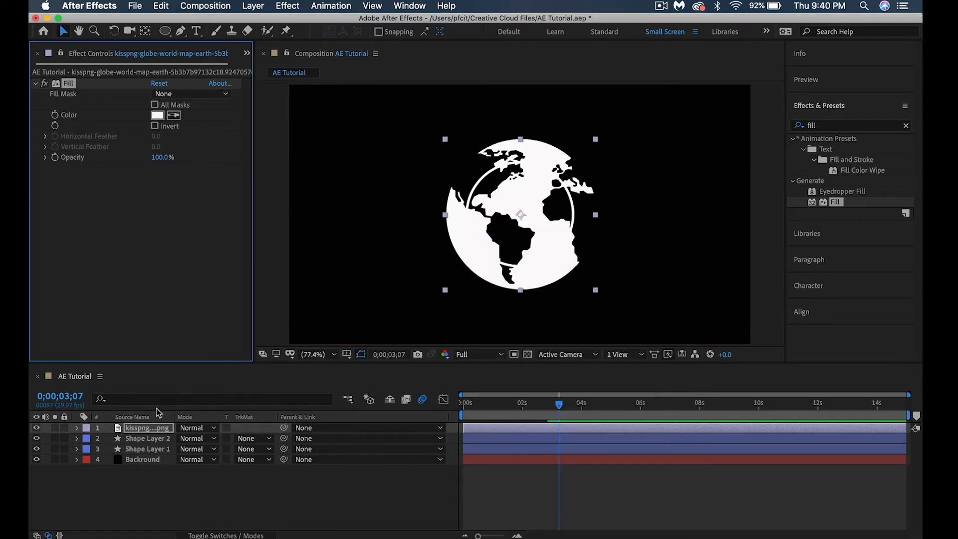
Scale the globe layer to 65% and nudge it to position 954.8, 540.0 inside the inner ring
left_click(77, 428)
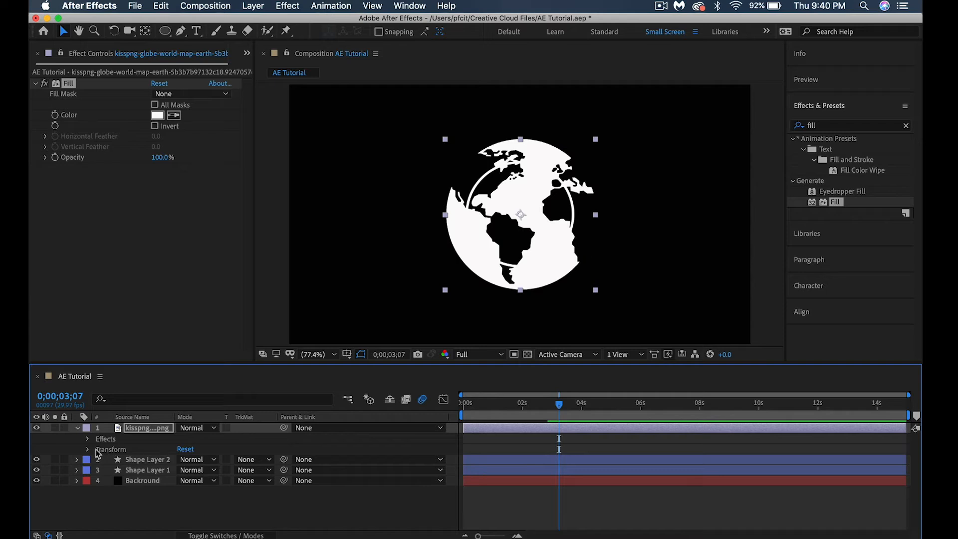
left_click(88, 450)
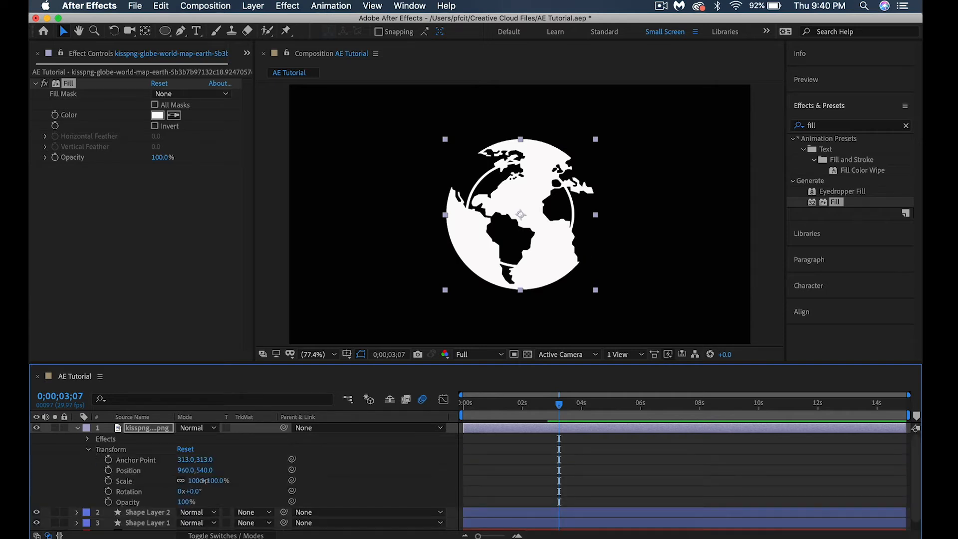
left_click_drag(200, 481, 180, 481)
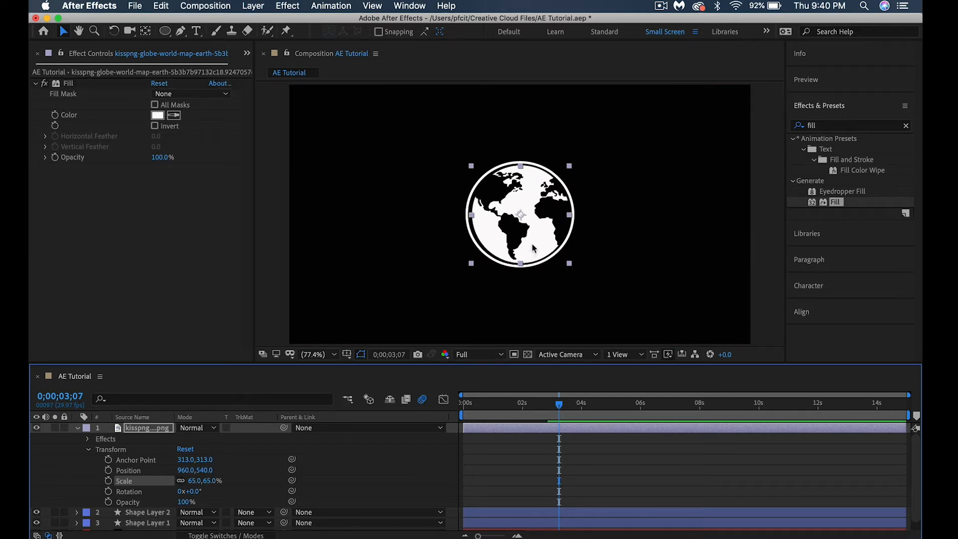
left_click_drag(533, 247, 531, 247)
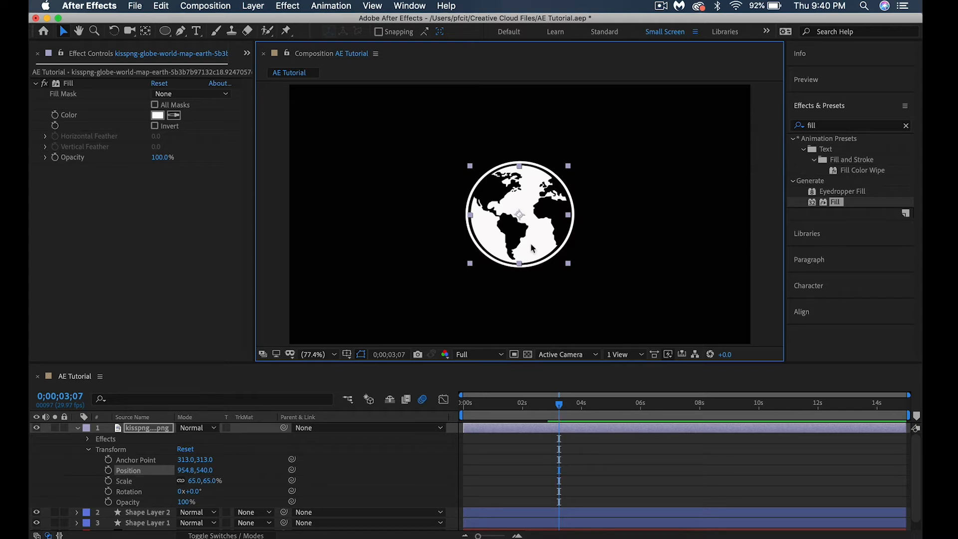
Preview the whole animation with the globe from 0;00;00;00
left_click(354, 221)
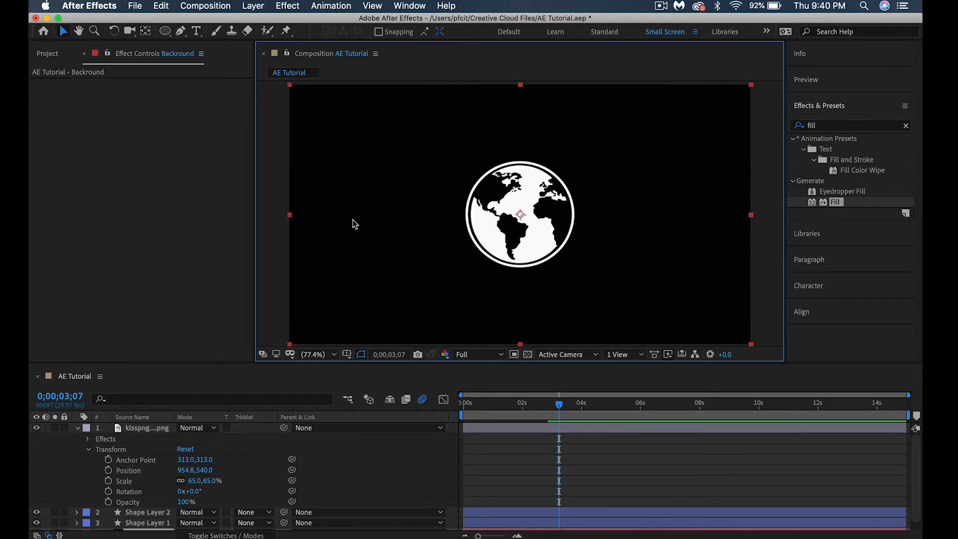
left_click_drag(472, 403, 430, 419)
key("space")
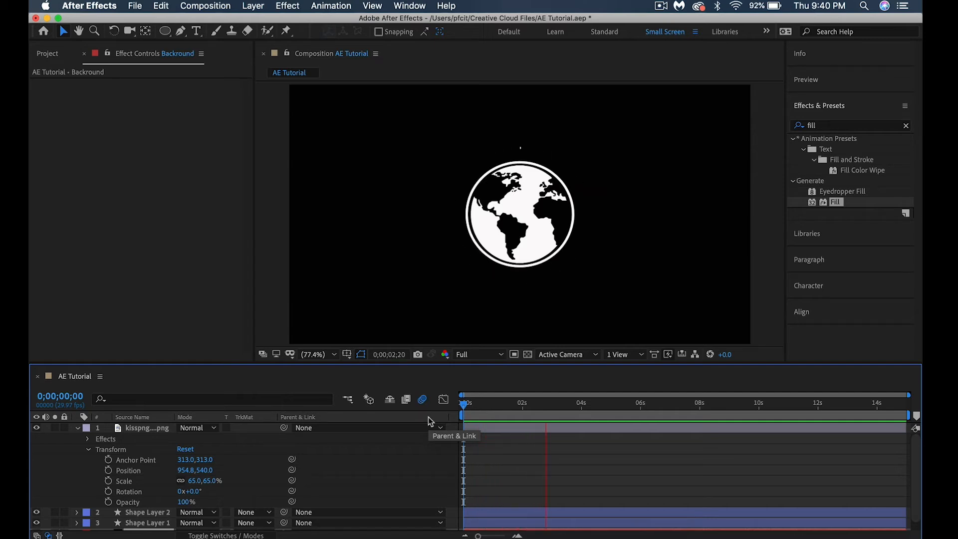
Add an Opacity keyframe of 0% to the globe layer at 0;00;02;20
key("space")
left_click_drag(553, 407, 541, 407)
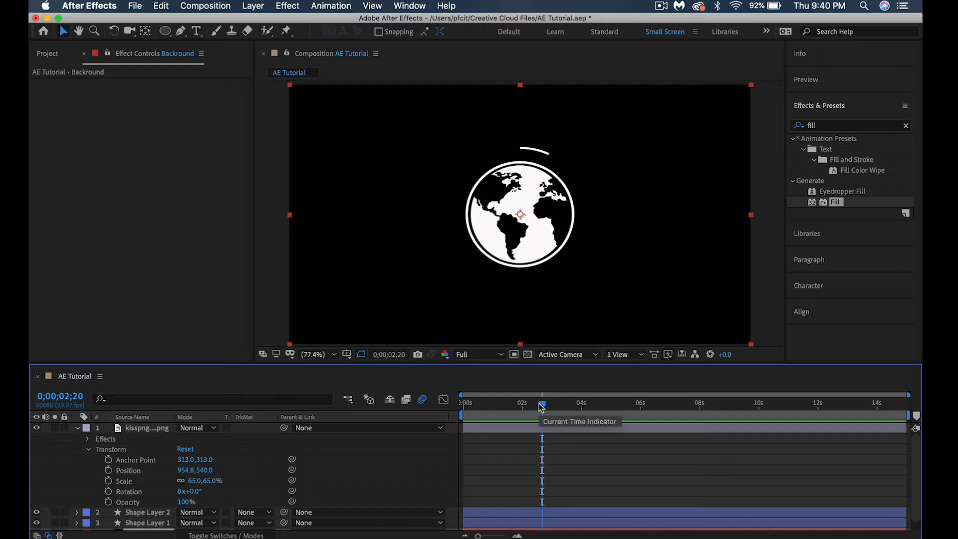
left_click(108, 501)
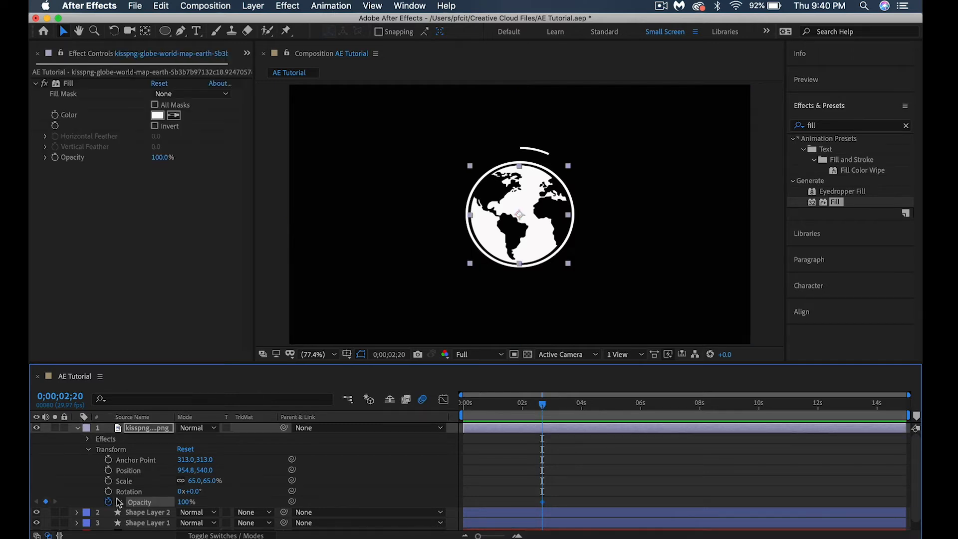
left_click(187, 502)
type("0")
key("Return")
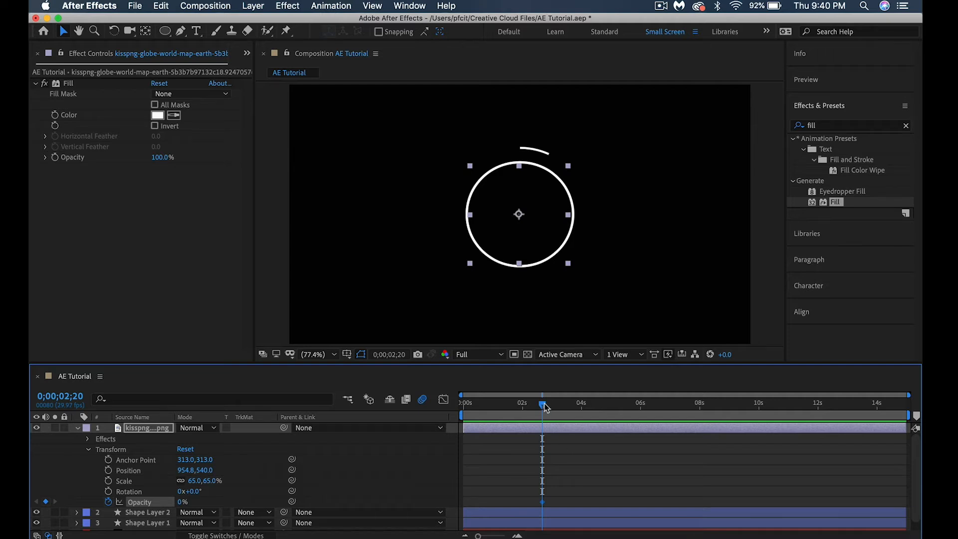
Set the globe layer's Opacity to 100% at 0;00;03;01 so that it fades in
left_click_drag(544, 404, 555, 404)
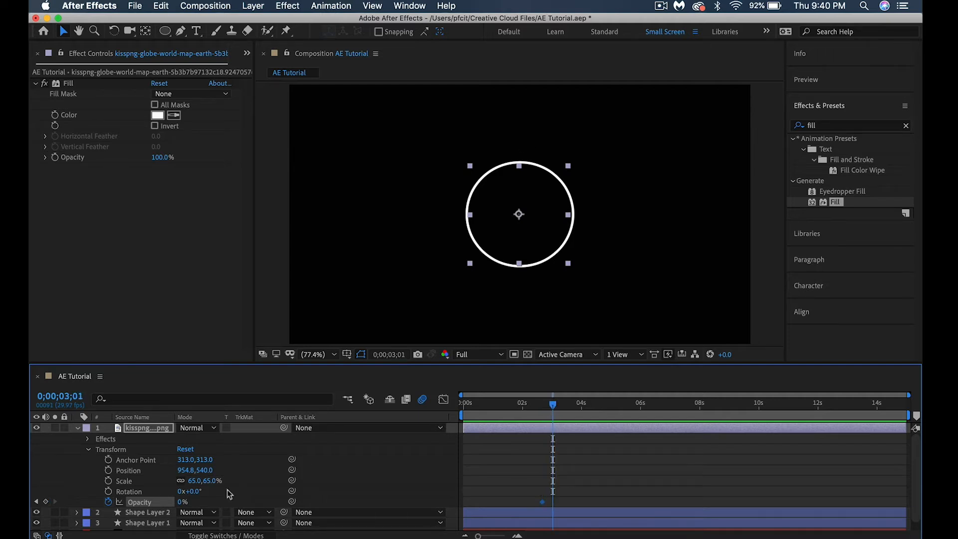
left_click(183, 503)
type("1")
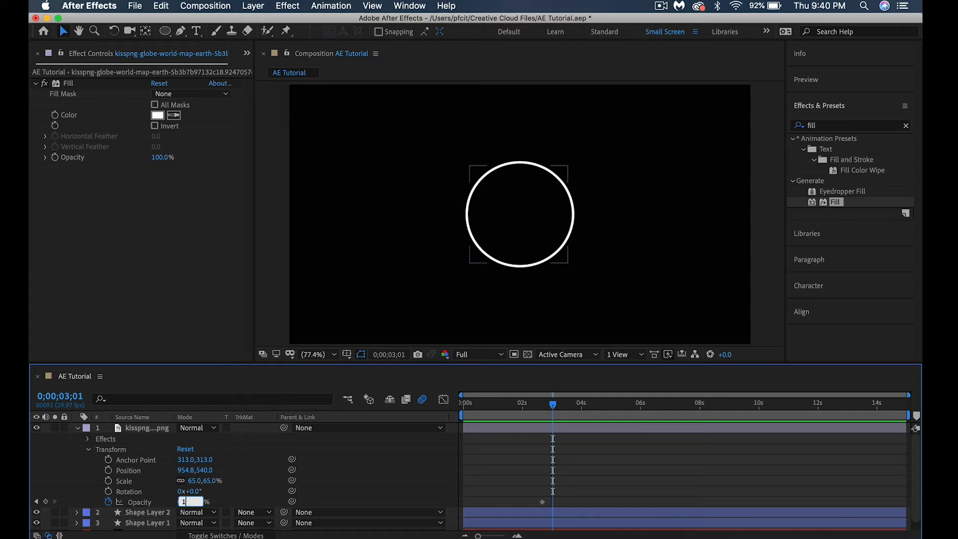
type("00")
key("Return")
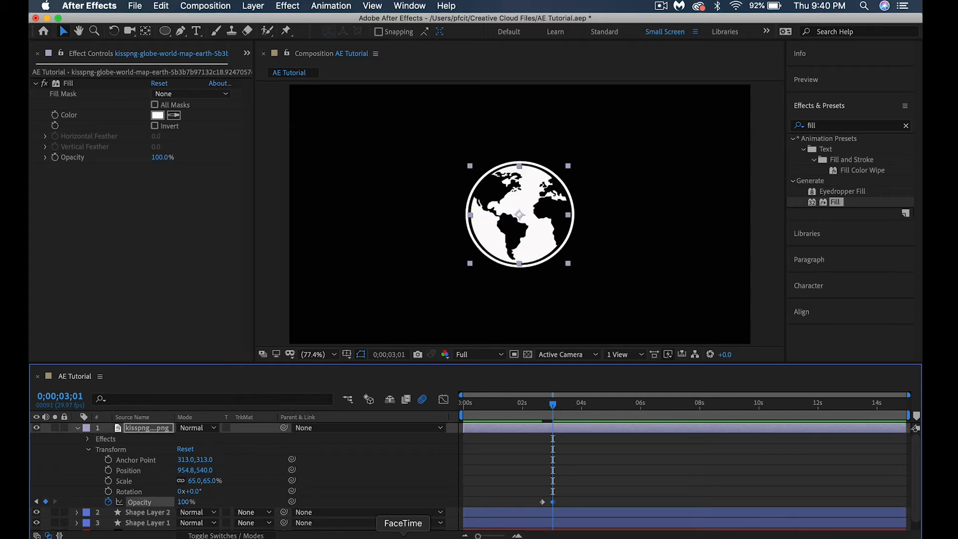
left_click(569, 506)
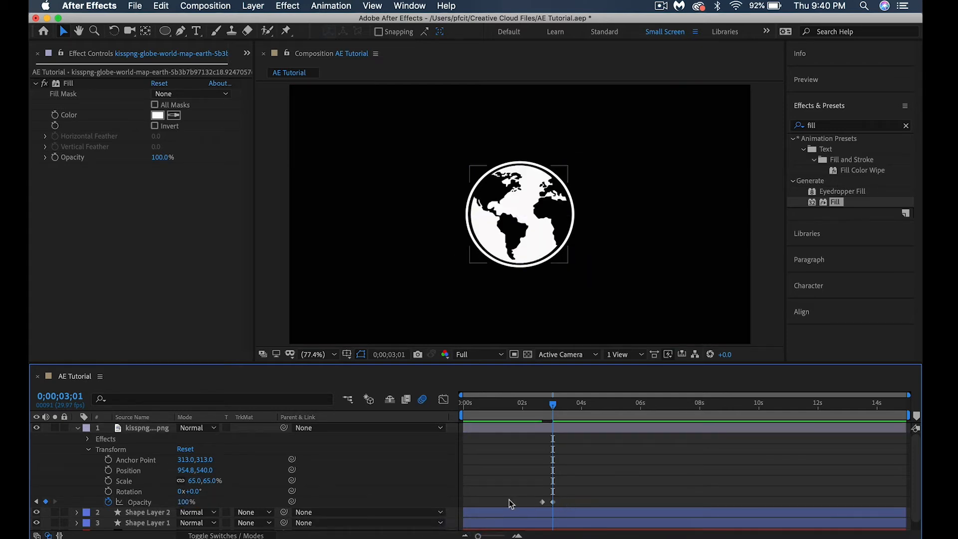
Apply Easy Ease to both of the globe's Opacity keyframes and preview the fade-in from 0;00;00;00
left_click_drag(520, 490, 548, 505)
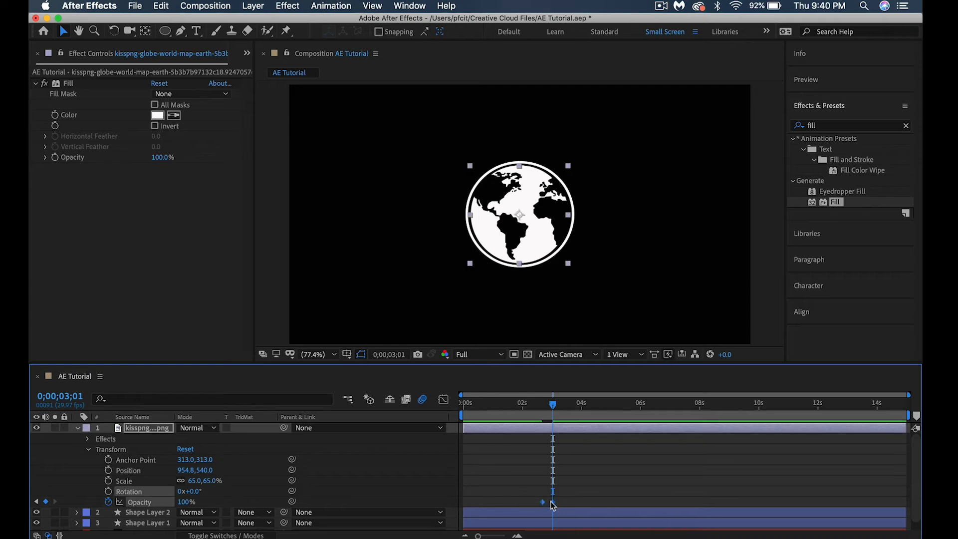
right_click(551, 502)
mouse_move(567, 530)
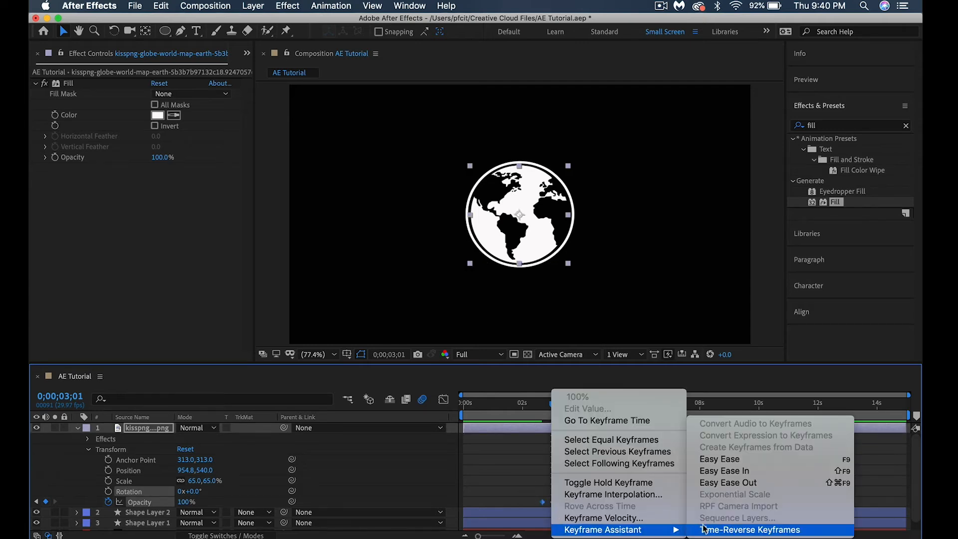
left_click(719, 460)
left_click_drag(555, 405, 421, 421)
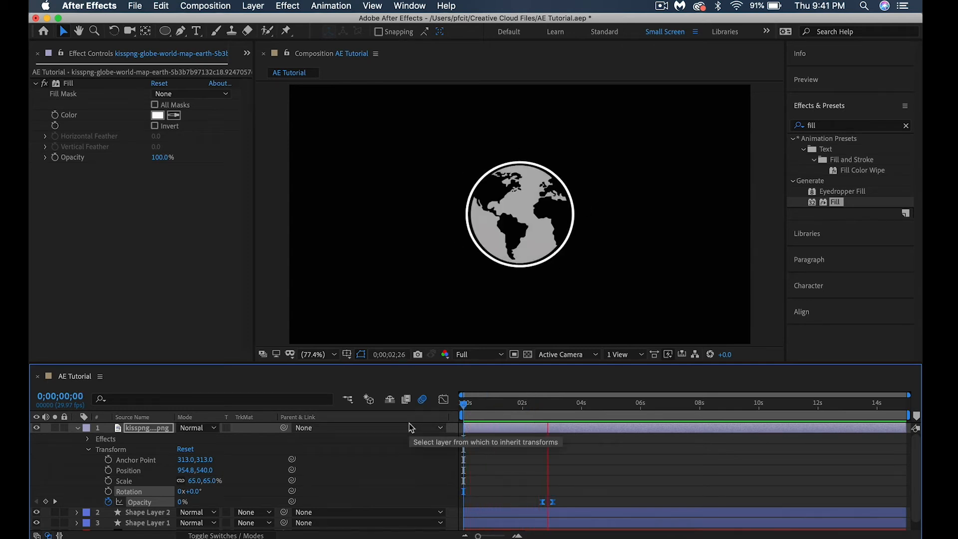
key("space")
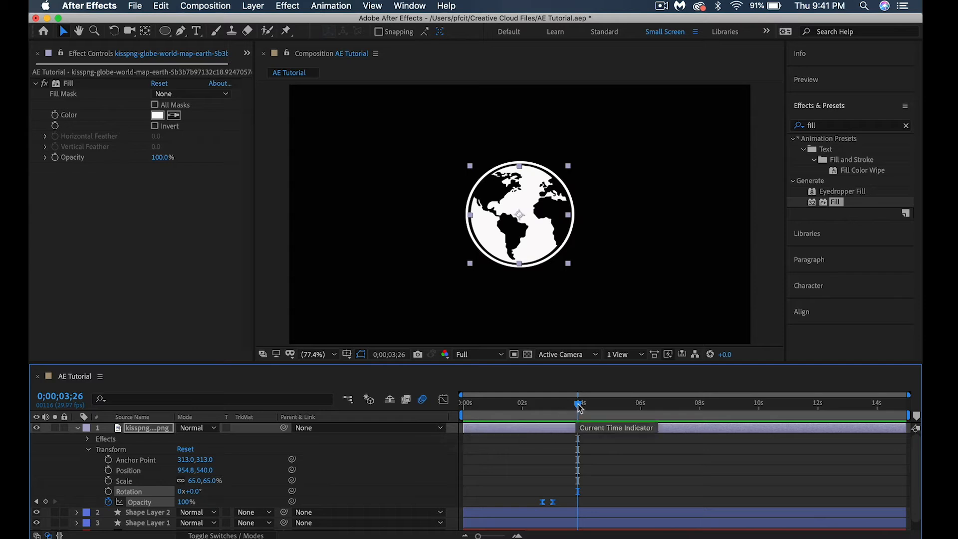
Move to 0;00;03;10, collapse the globe layer and create a text layer reading "Explore"
left_click_drag(569, 404, 562, 405)
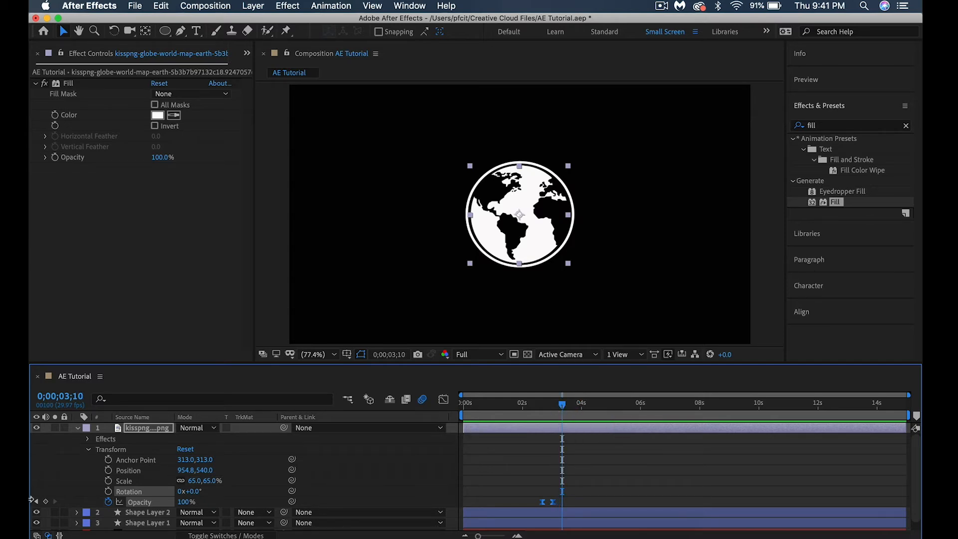
left_click(76, 427)
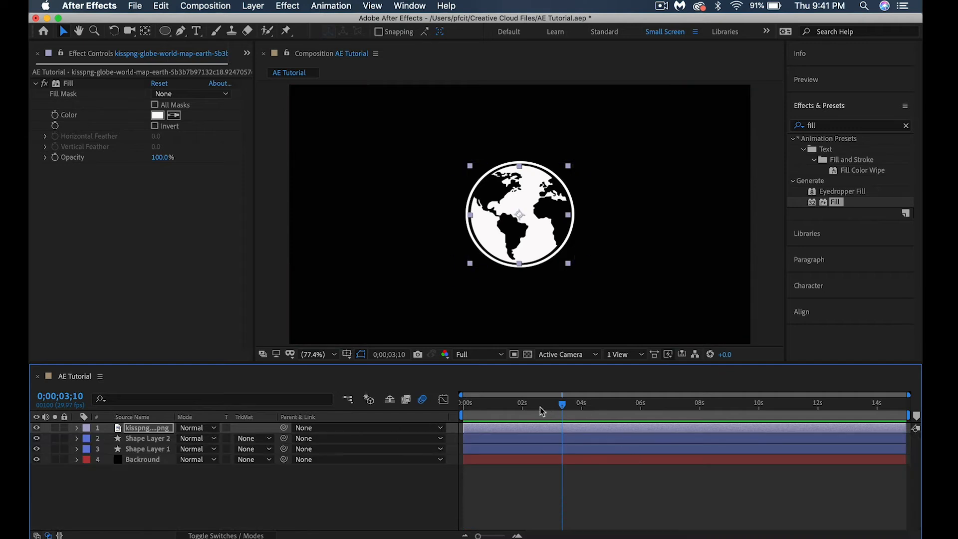
left_click(196, 31)
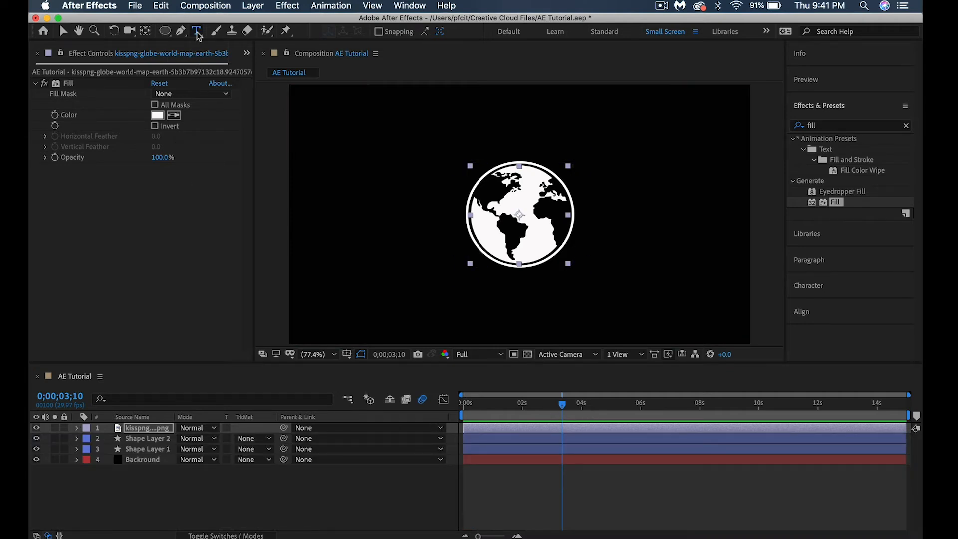
left_click(311, 106)
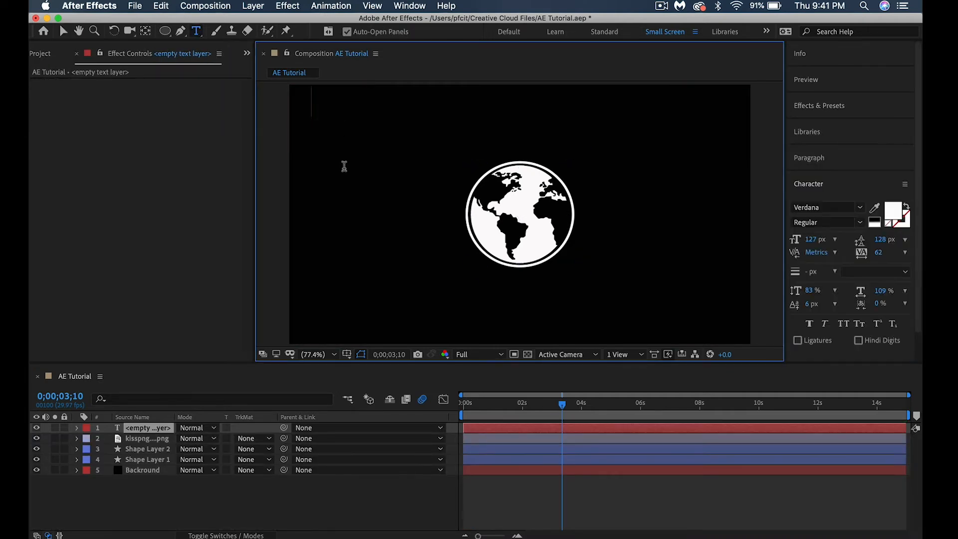
type("Explore")
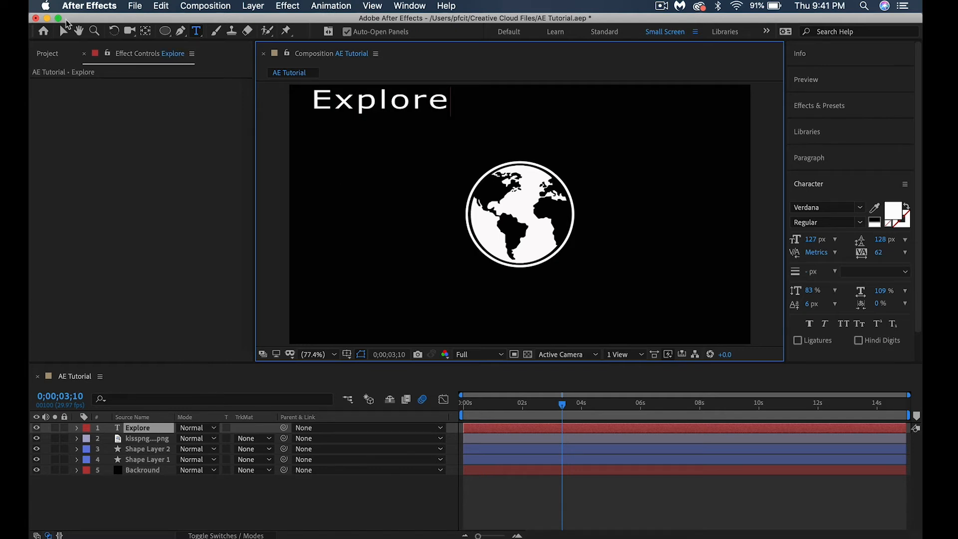
Place the "Explore" text beneath the globe and centre it horizontally in the composition
left_click(63, 31)
left_click_drag(412, 102, 551, 299)
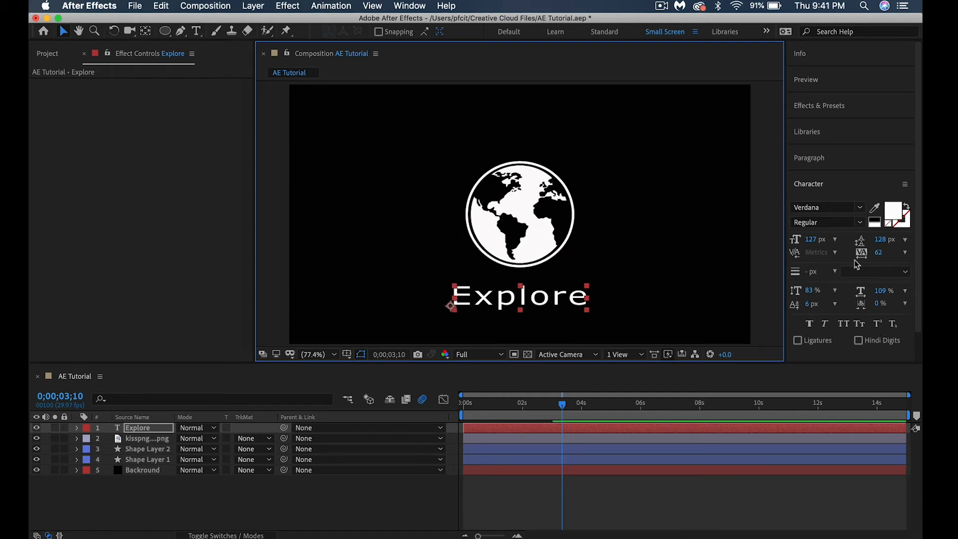
scroll(855, 260, "down", 2)
left_click(807, 349)
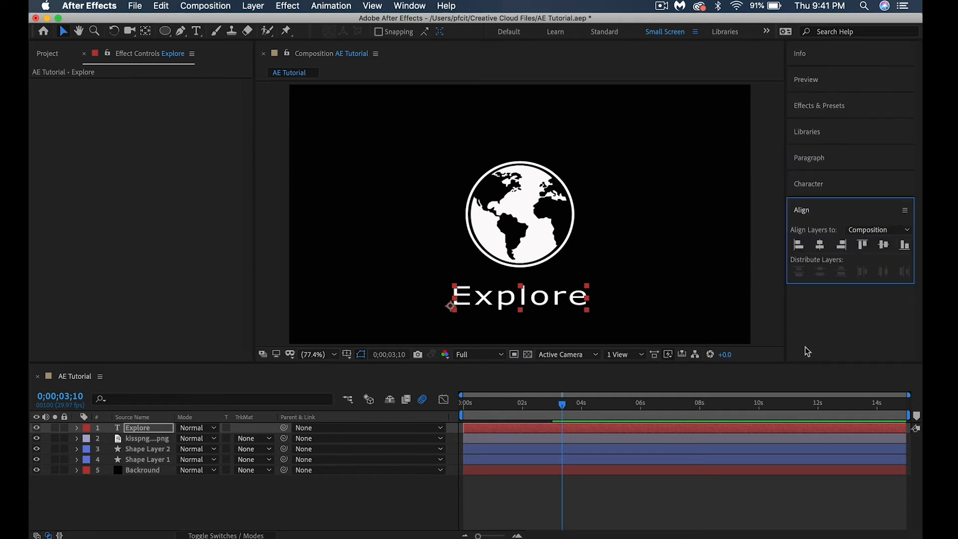
left_click(821, 245)
left_click(675, 240)
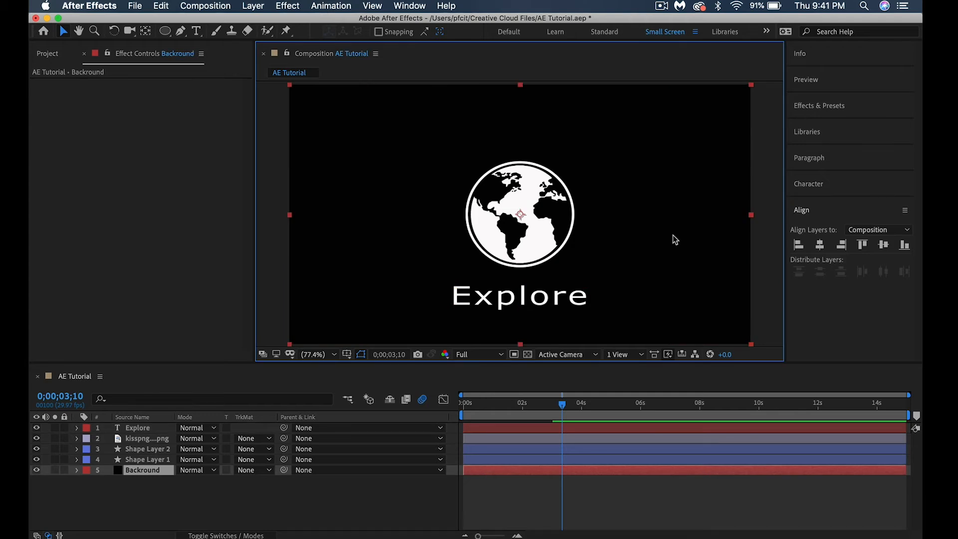
Add a Position keyframe to the "Explore" text layer at 0;00;03;10 for its resting place under the globe
left_click(77, 428)
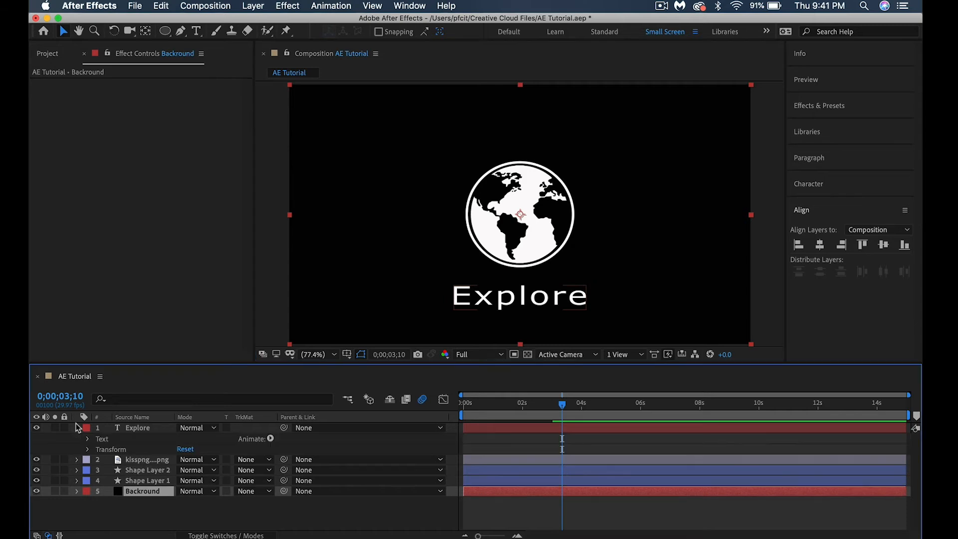
left_click(89, 450)
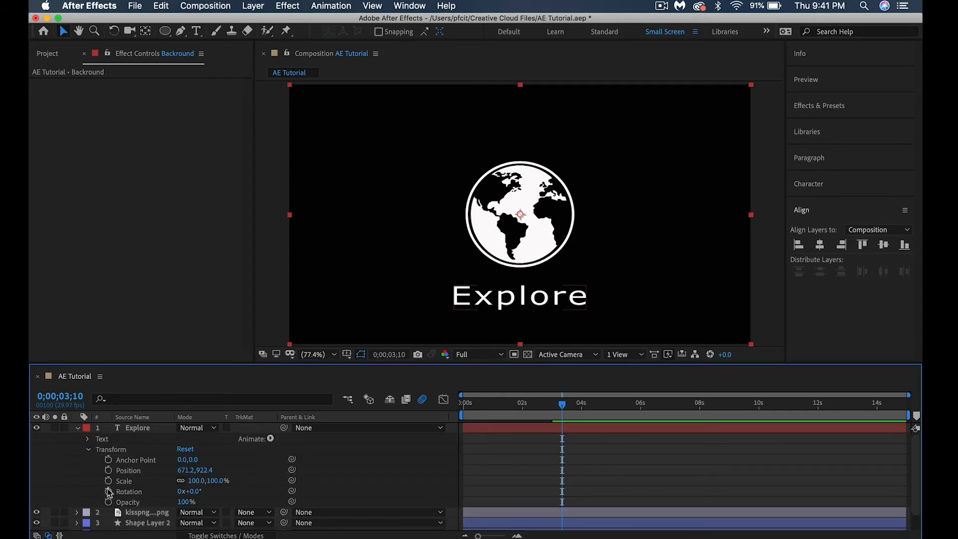
left_click(108, 471)
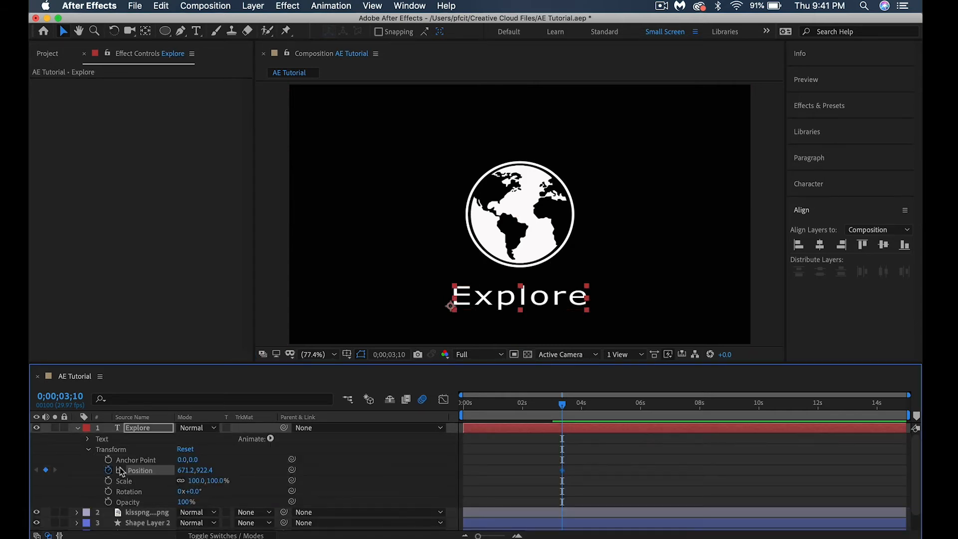
At 0;00;02;21, move the "Explore" text off the frame's left edge to Position -675.8, 922.4
left_click_drag(563, 406, 545, 405)
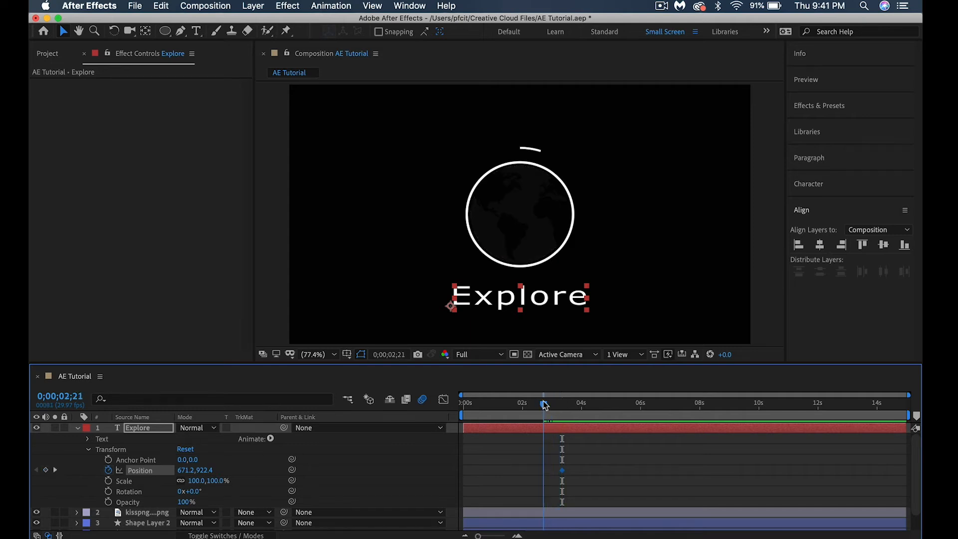
left_click(187, 470)
type("407.2")
key("Return")
left_click_drag(188, 472, 31, 475)
left_click_drag(186, 471, 30, 471)
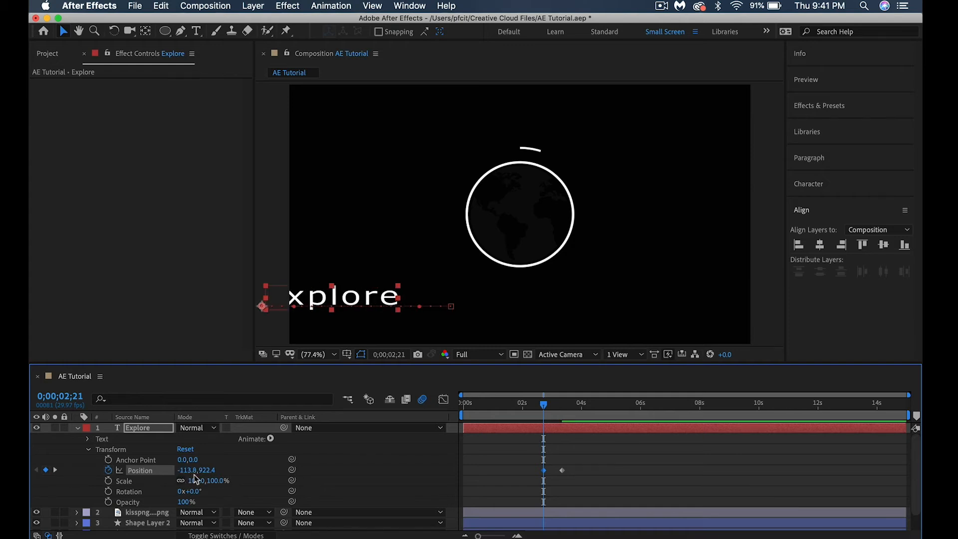
left_click_drag(190, 471, 30, 468)
left_click_drag(190, 470, 30, 470)
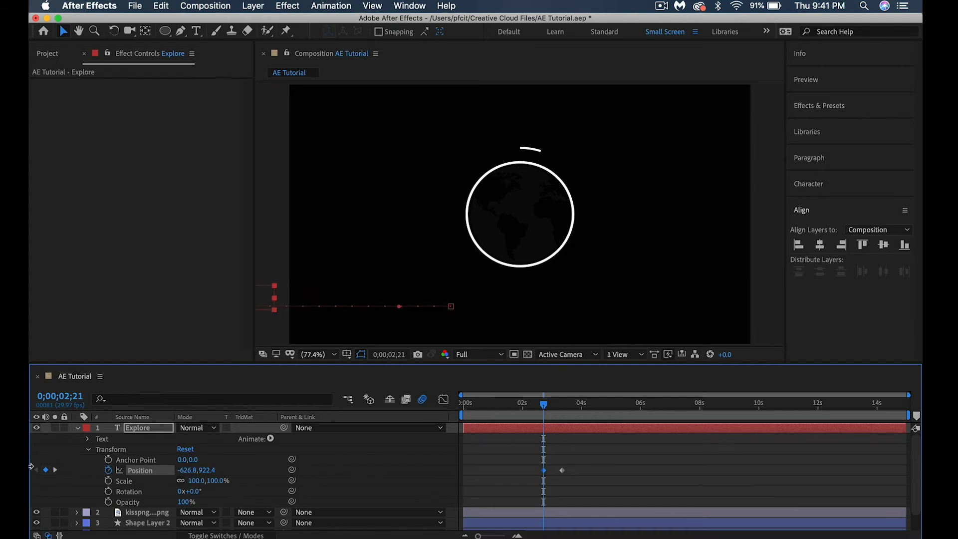
left_click_drag(194, 471, 164, 470)
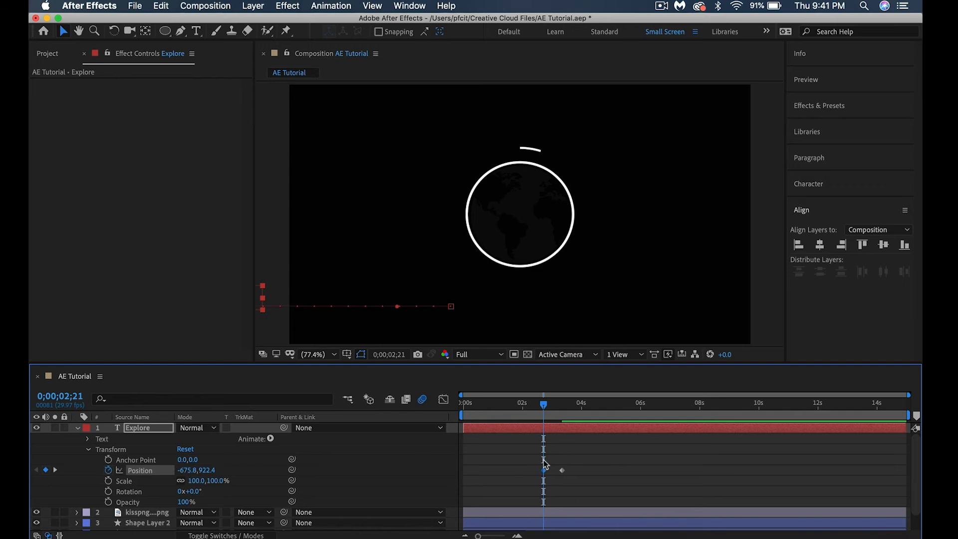
Apply Easy Ease to both Position keyframes of the "Explore" text and collapse its layer
left_click_drag(525, 463, 587, 479)
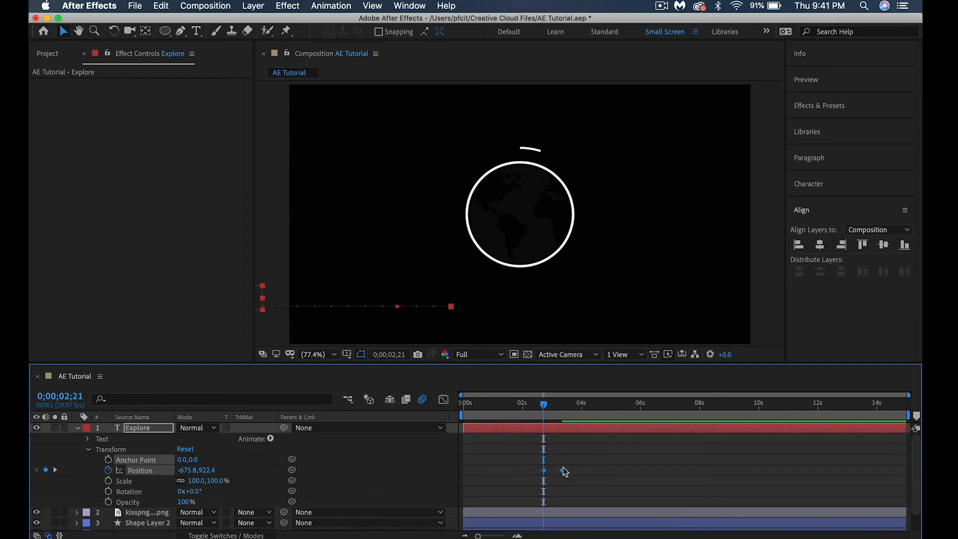
right_click(563, 469)
mouse_move(589, 532)
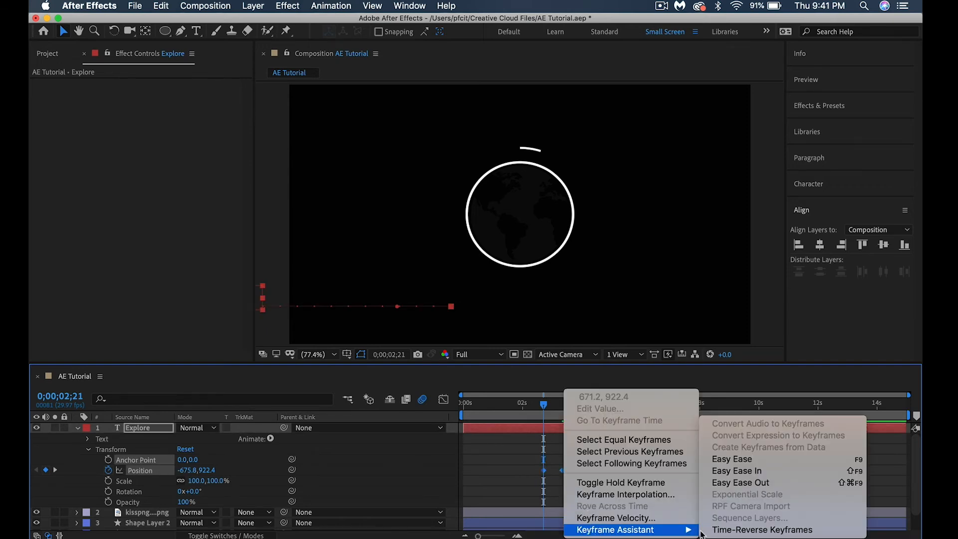
left_click(723, 460)
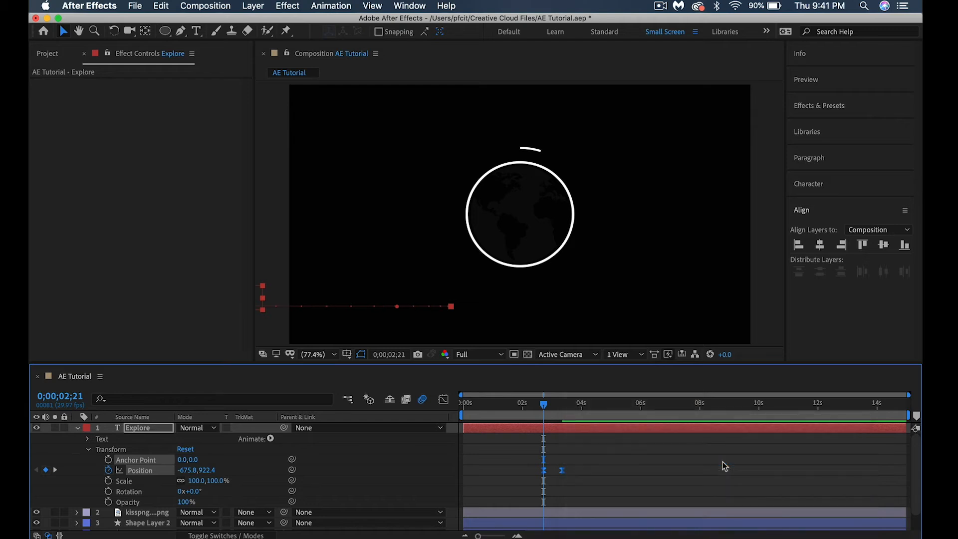
left_click(77, 428)
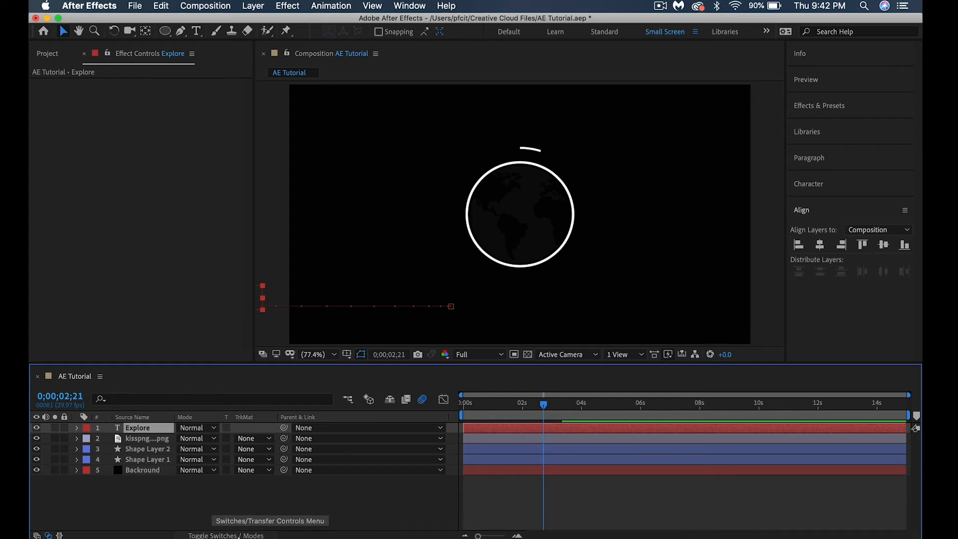
Show the layer switches, enable motion blur for the "Explore" text and Shape Layer 2, and restore the mode columns
left_click(225, 535)
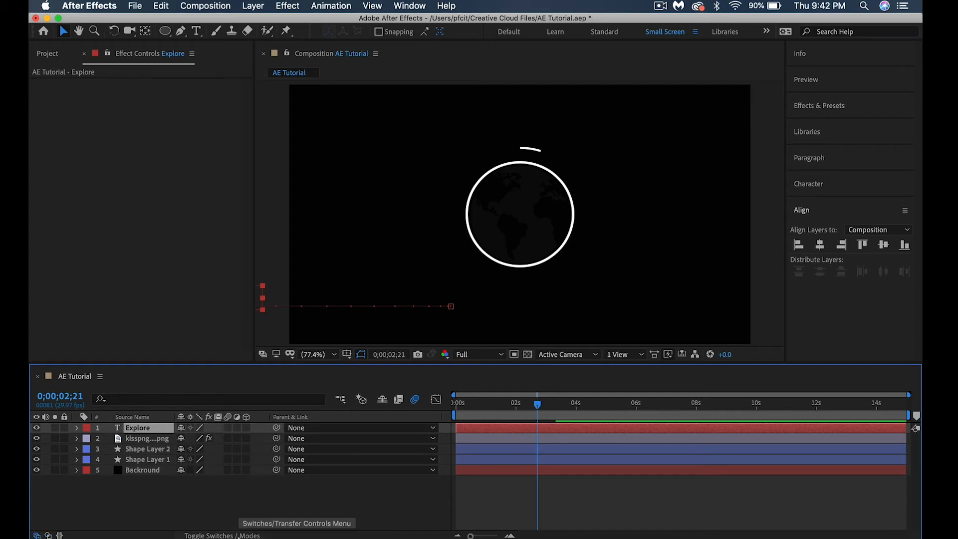
left_click(227, 428)
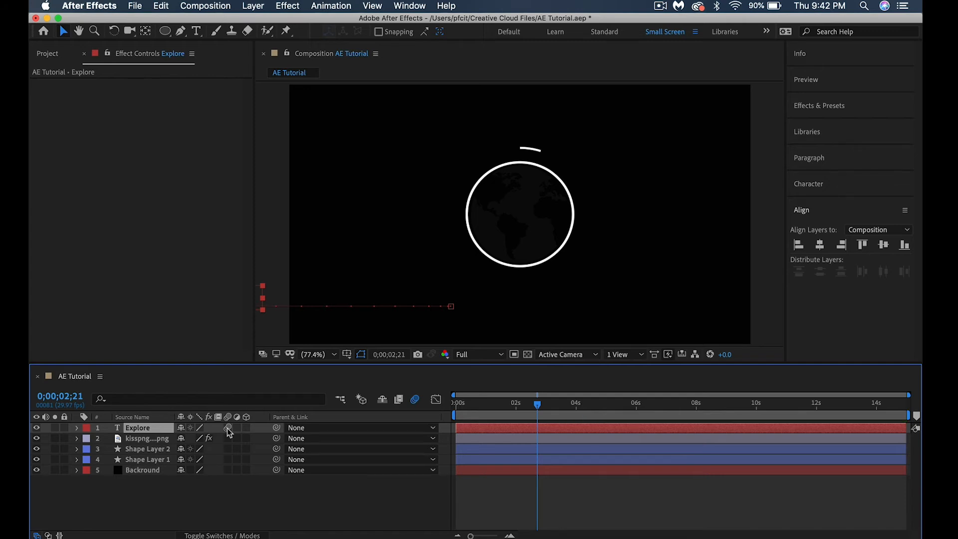
left_click(228, 449)
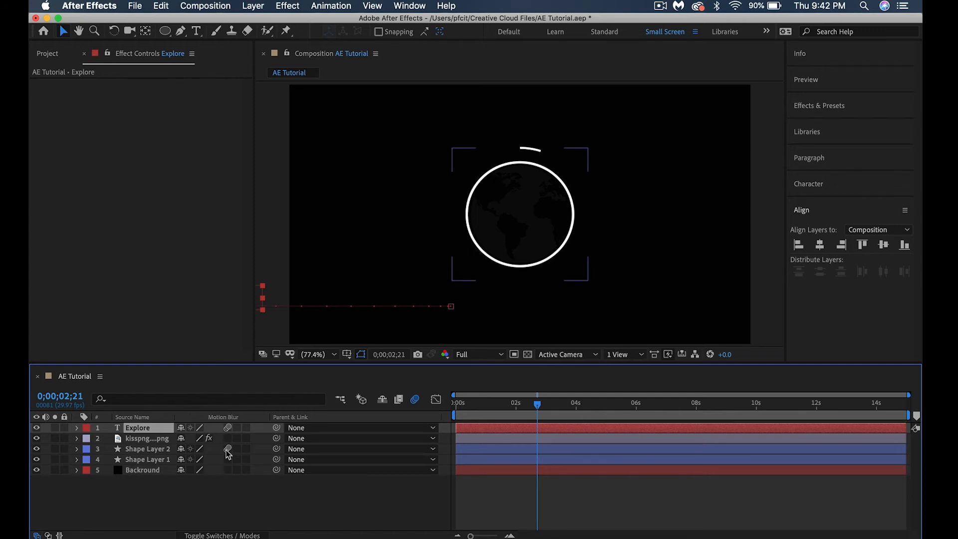
left_click(227, 536)
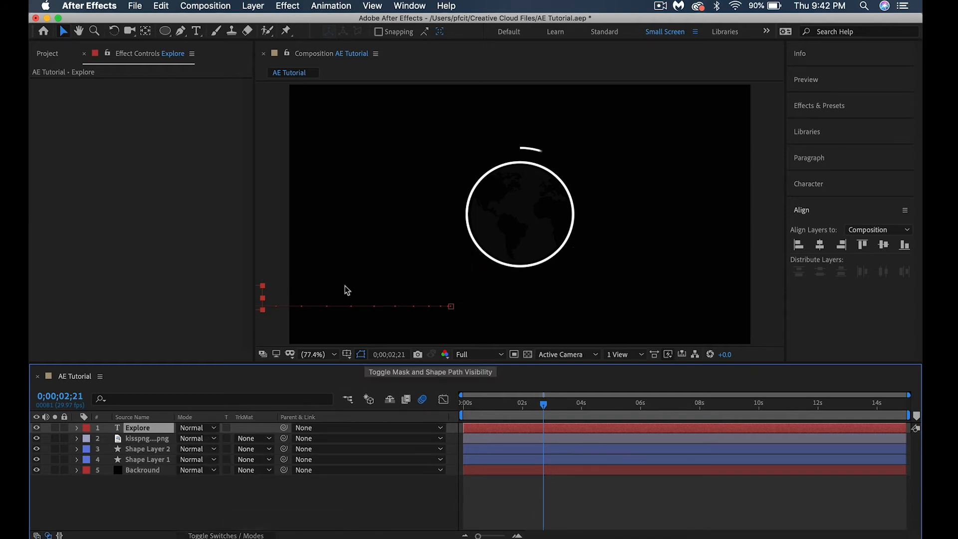
At 0;00;03;10, add a black 1920 × 1080 px solid named "mask" above the "Explore" text layer
left_click_drag(543, 405, 562, 406)
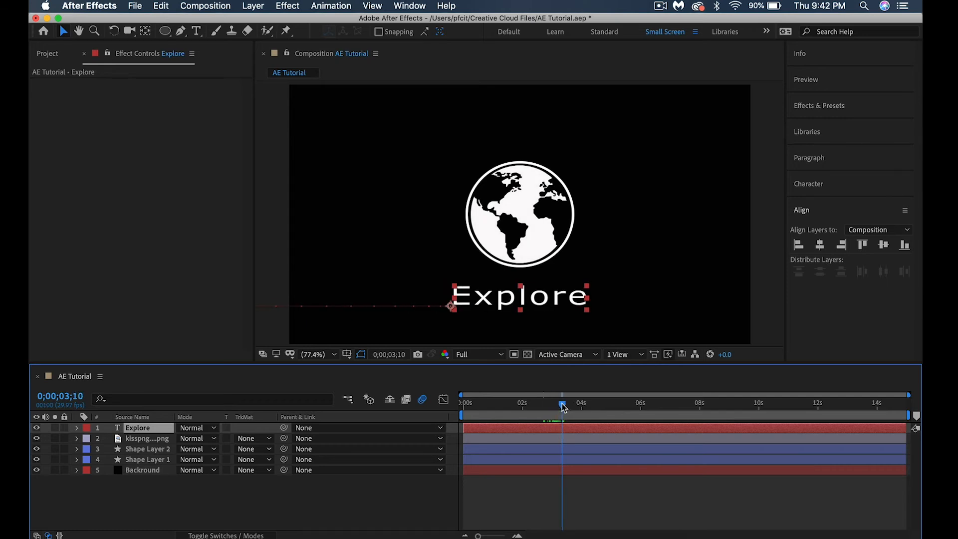
left_click(253, 5)
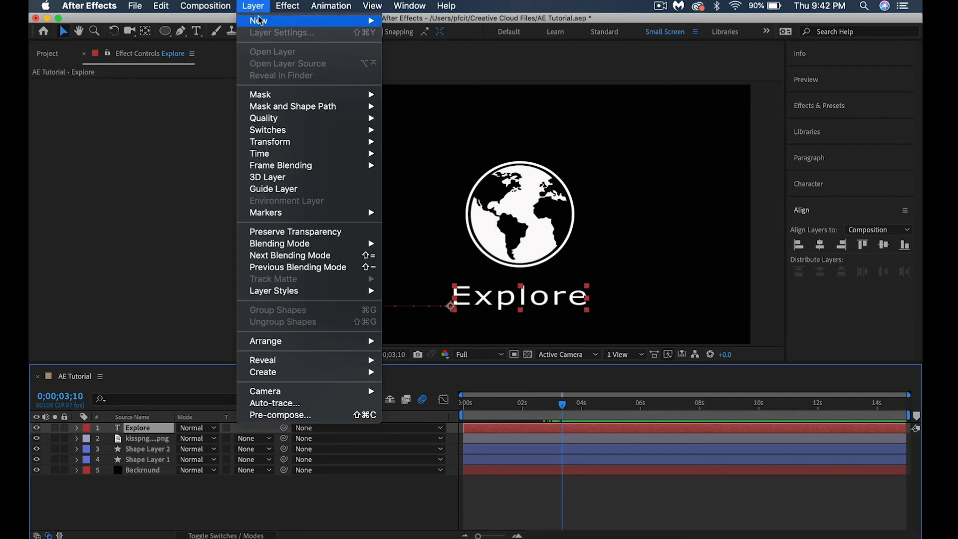
mouse_move(259, 20)
left_click(401, 36)
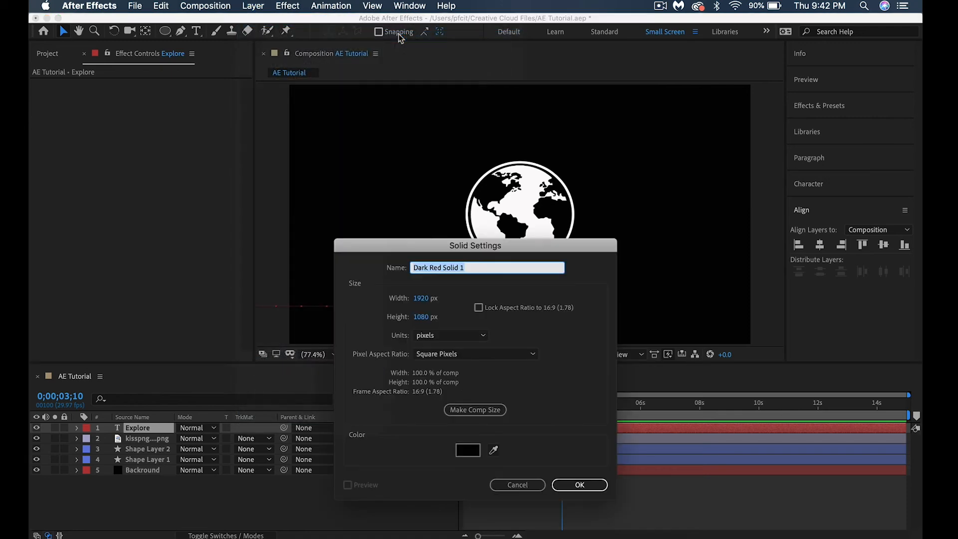
type("mask")
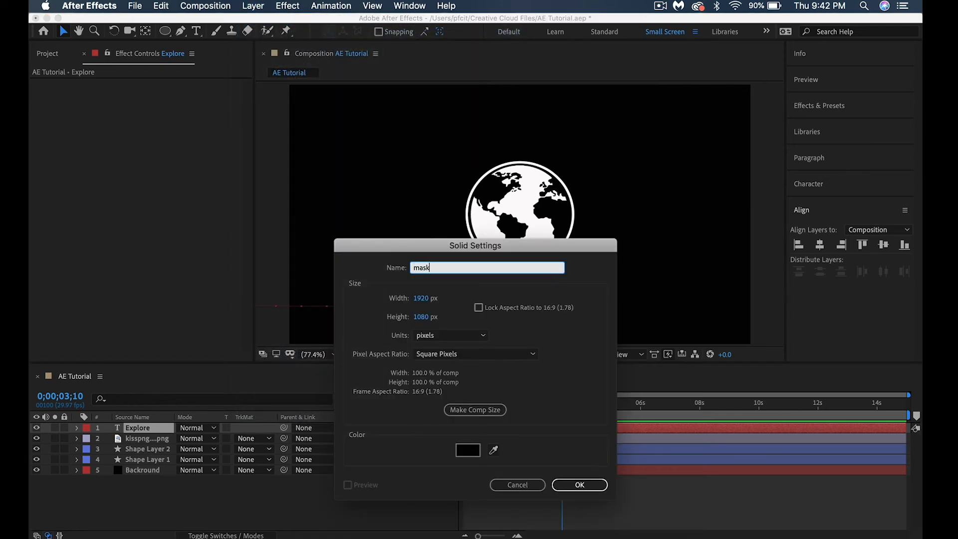
left_click(582, 485)
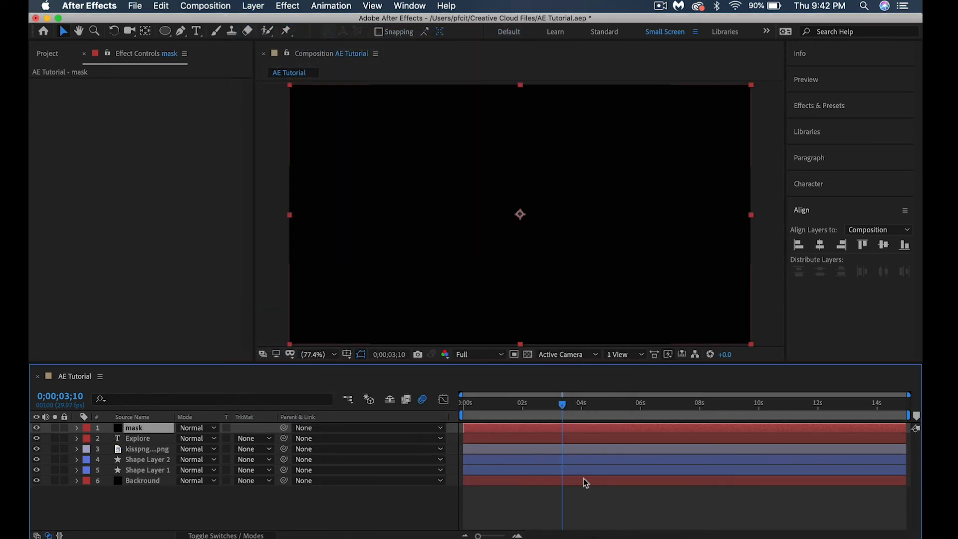
Set the "Explore" layer's track matte to Alpha using the mask solid, and shift the solid right until its left edge meets the text's start
left_click(248, 440)
left_click(260, 466)
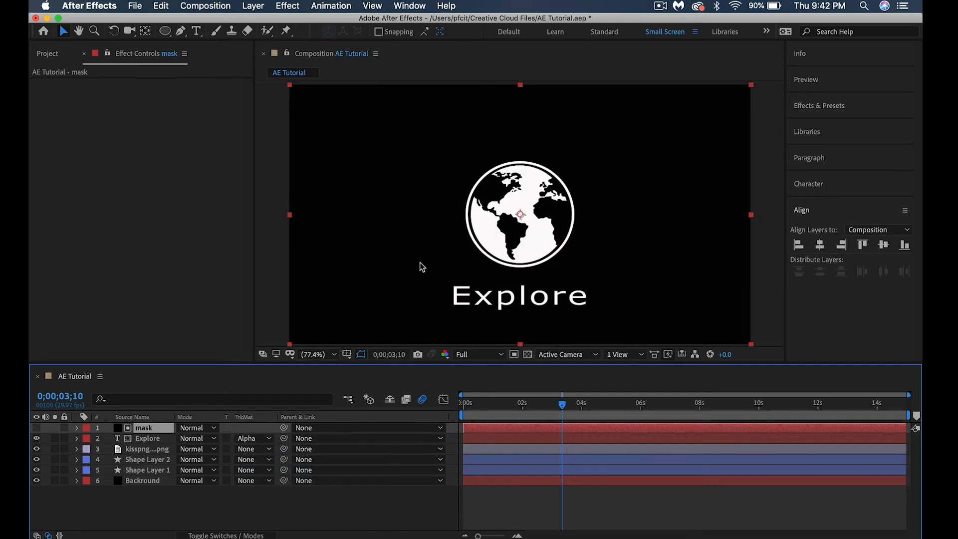
left_click_drag(403, 262, 567, 270)
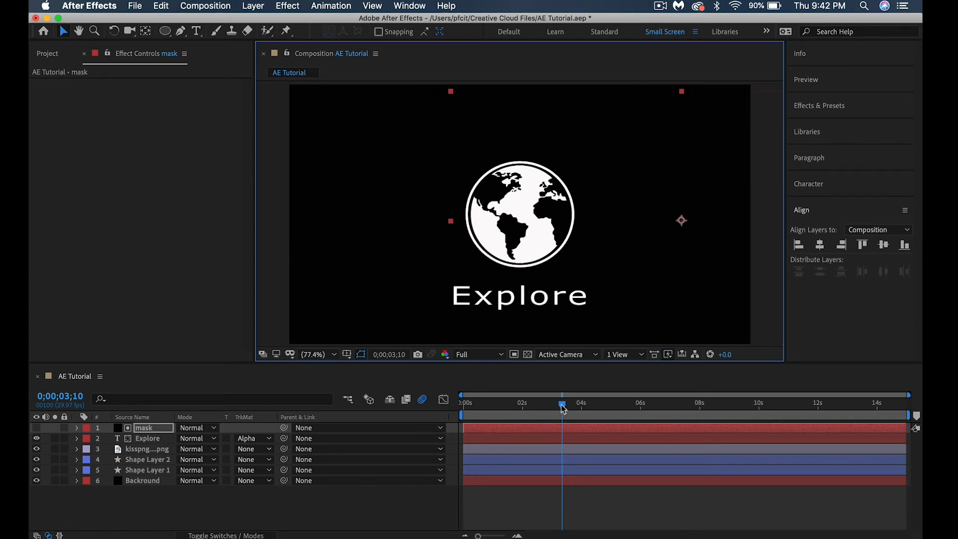
Play the masked text reveal from the start and set the current time to 0;00;03;15
left_click_drag(563, 409, 360, 413)
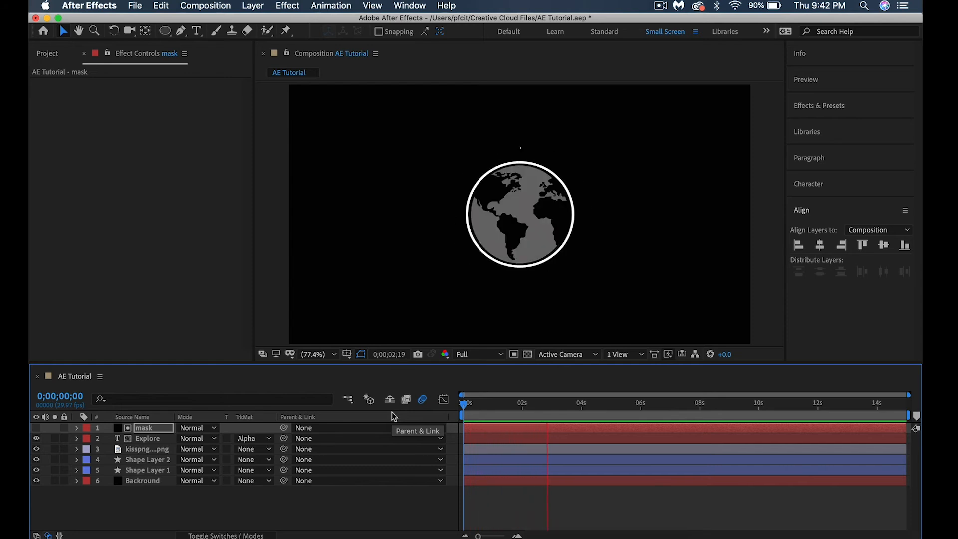
key("space")
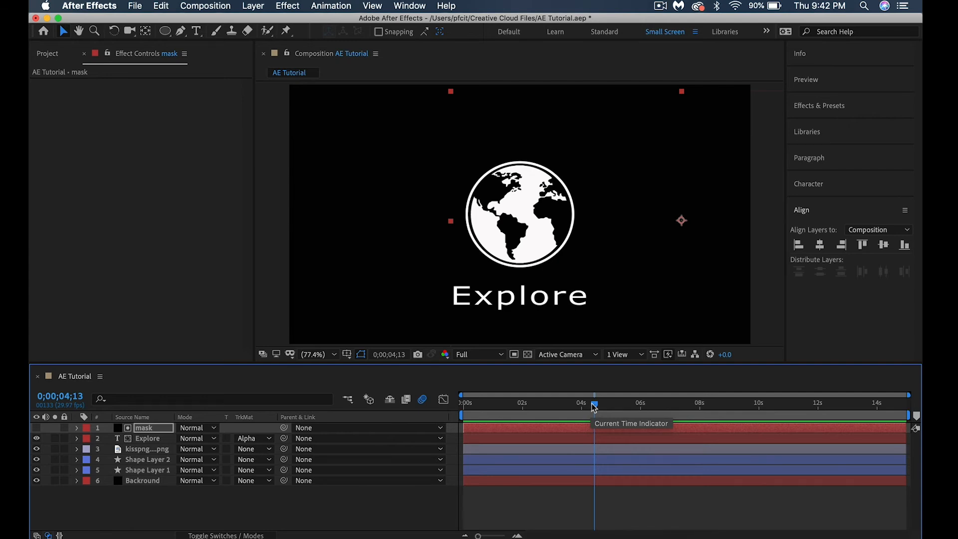
left_click_drag(594, 407, 567, 413)
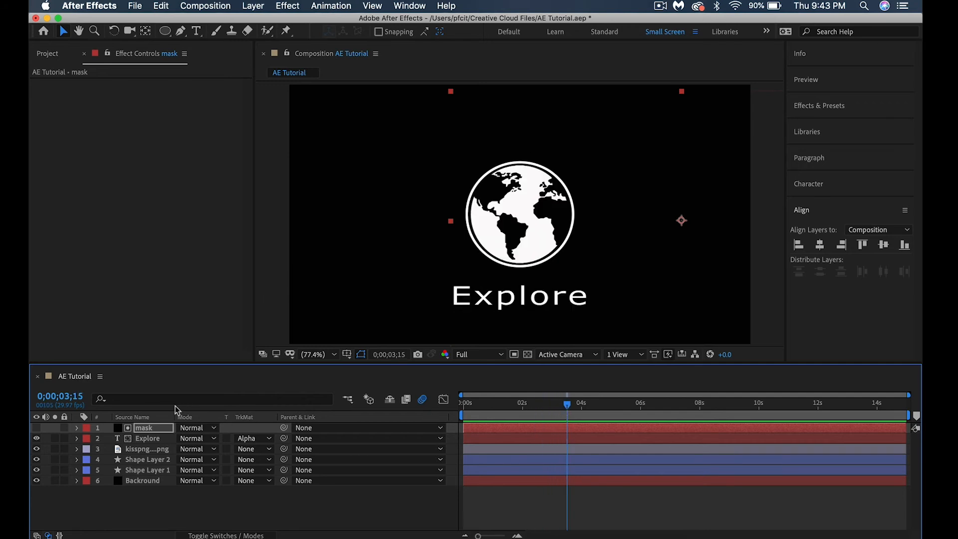
Pre-compose the mask, "Explore", globe image, Shape Layer 2 and Shape Layer 1 into one layer, leaving out the background
left_click(152, 472, "shift")
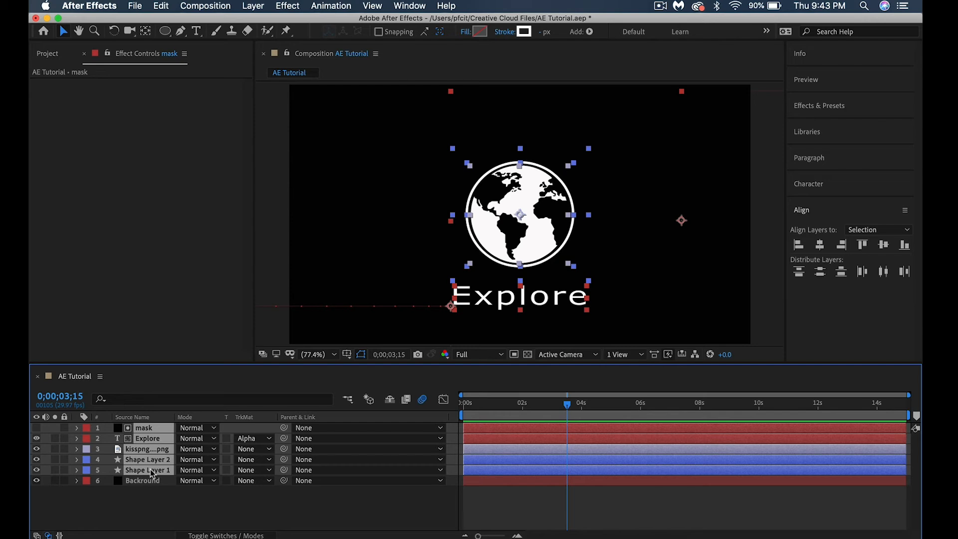
left_click(245, 5)
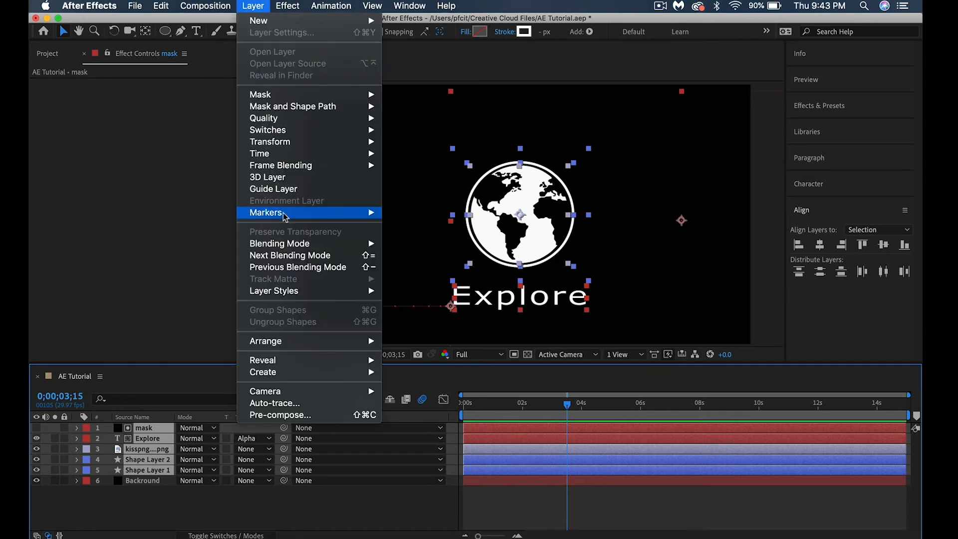
left_click(270, 416)
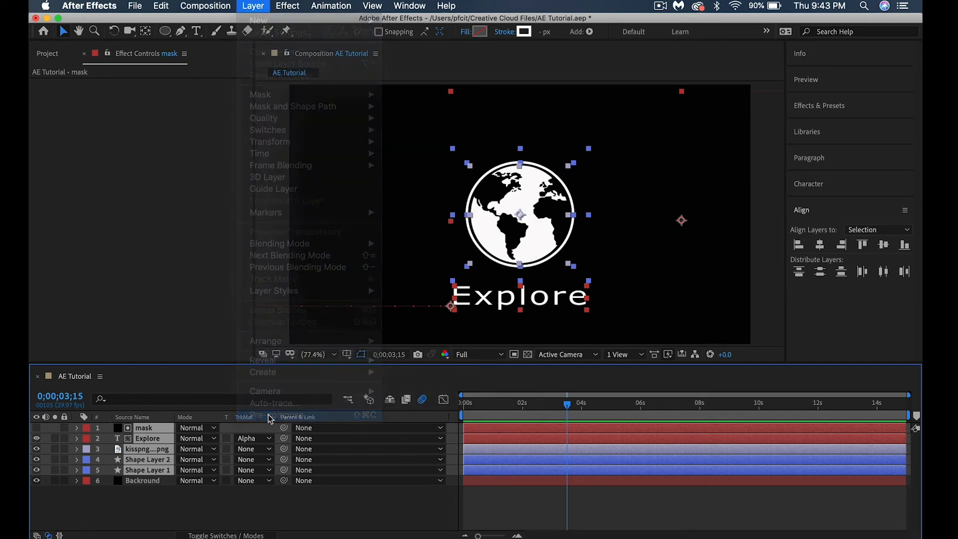
left_click(552, 356)
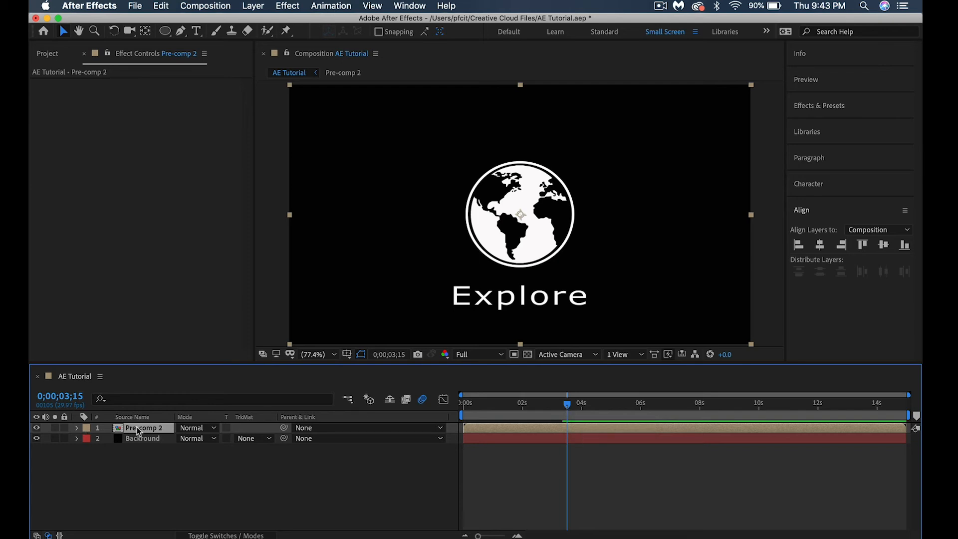
Duplicate the pre-composed layer, trim the lower copy to end at 0;00;03;15, and select the upper copy
key("super+d")
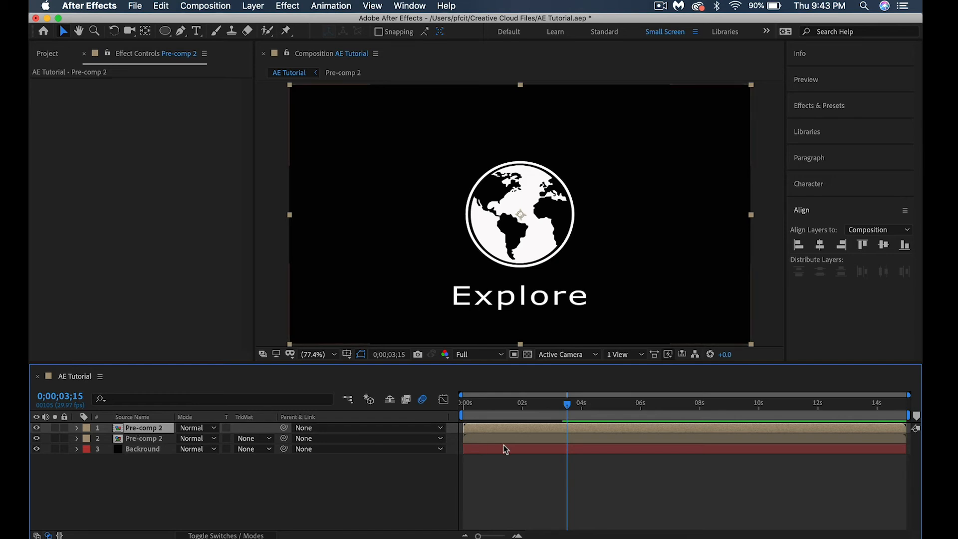
left_click_drag(904, 442, 569, 434)
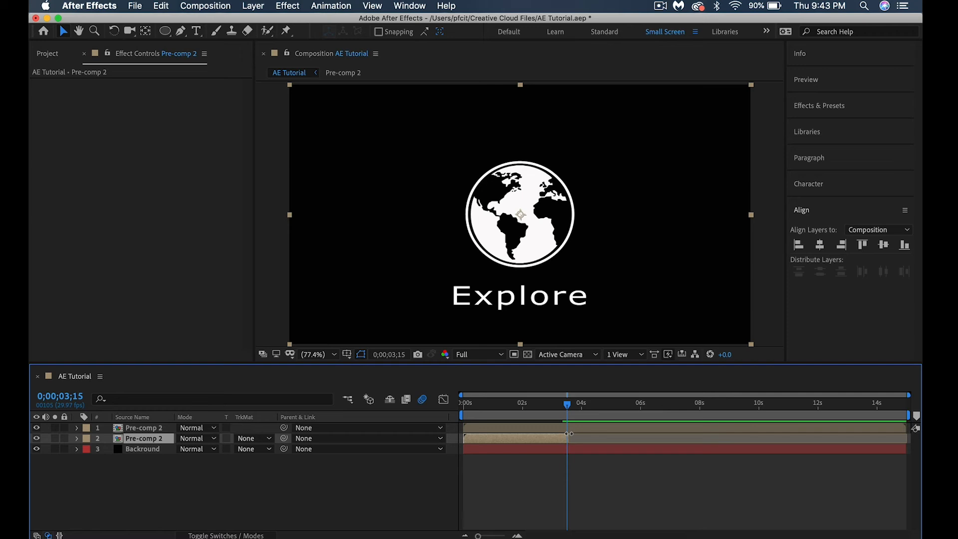
left_click(153, 428)
left_click(253, 5)
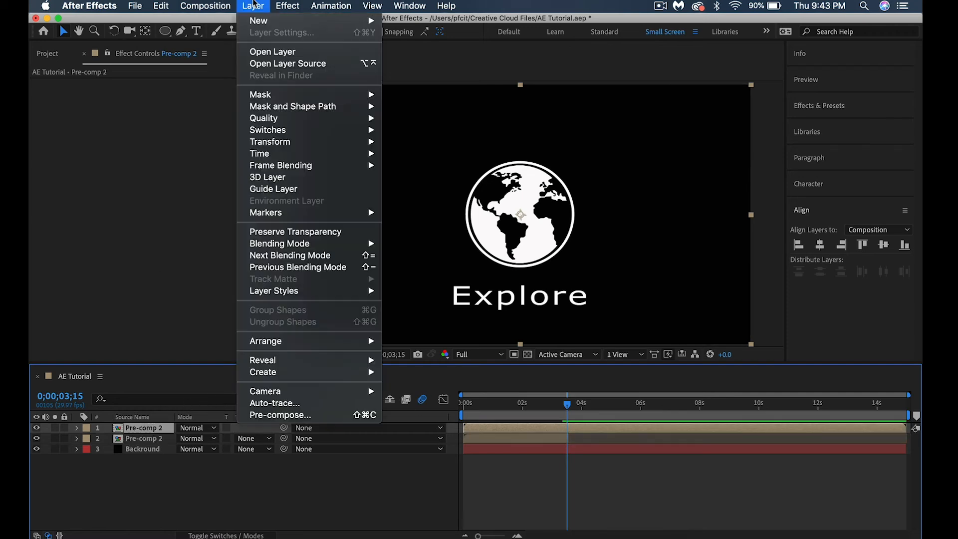
mouse_move(267, 155)
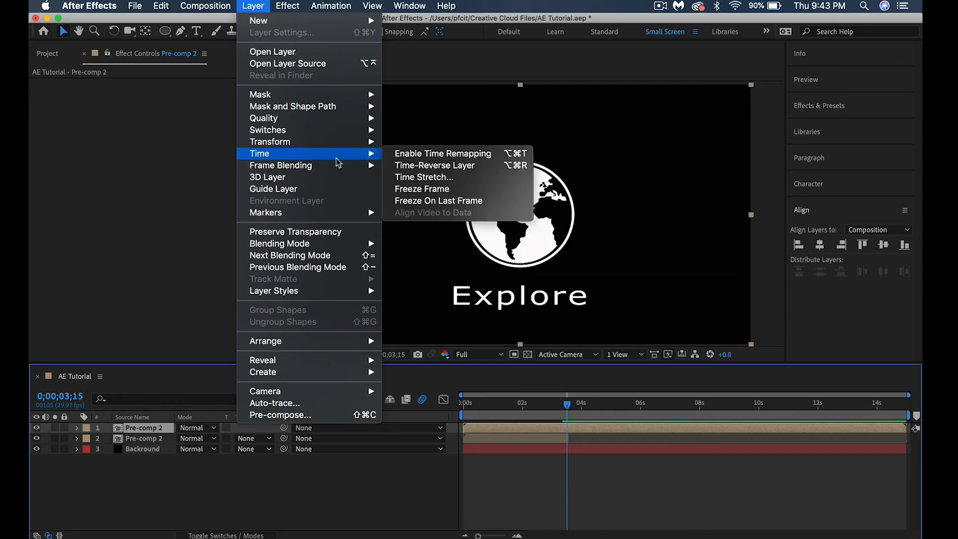
left_click(422, 177)
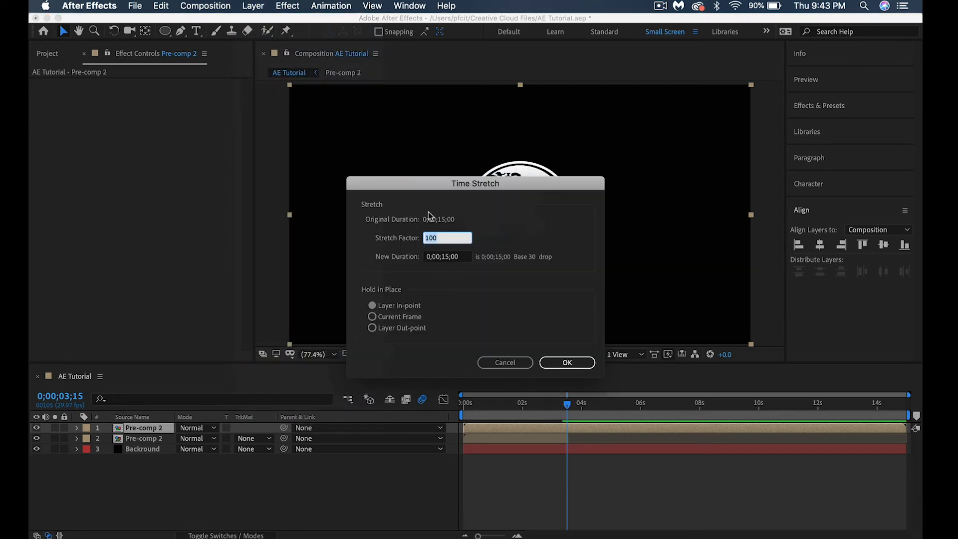
left_click(506, 363)
Time-reverse the upper copy of the pre-composed layer
left_click(255, 5)
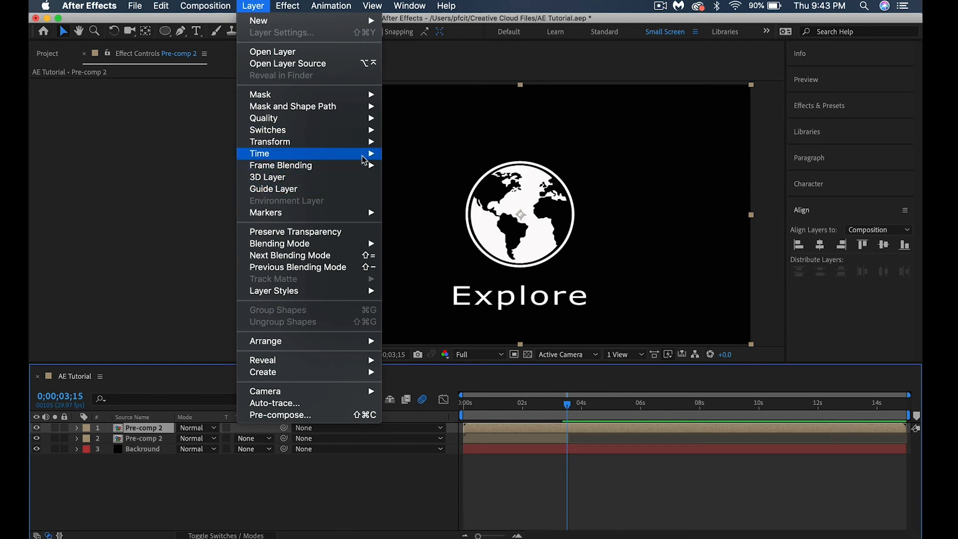
mouse_move(363, 154)
left_click(397, 170)
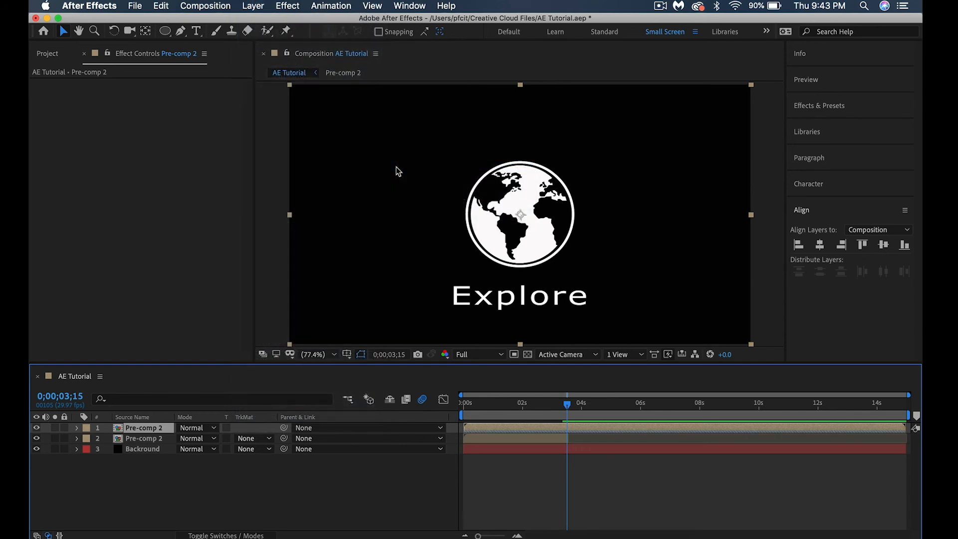
Trim the reversed copy's start to 0;00;11;11 and slide the remaining clip back to just before the lower copy's end
left_click_drag(565, 403, 800, 437)
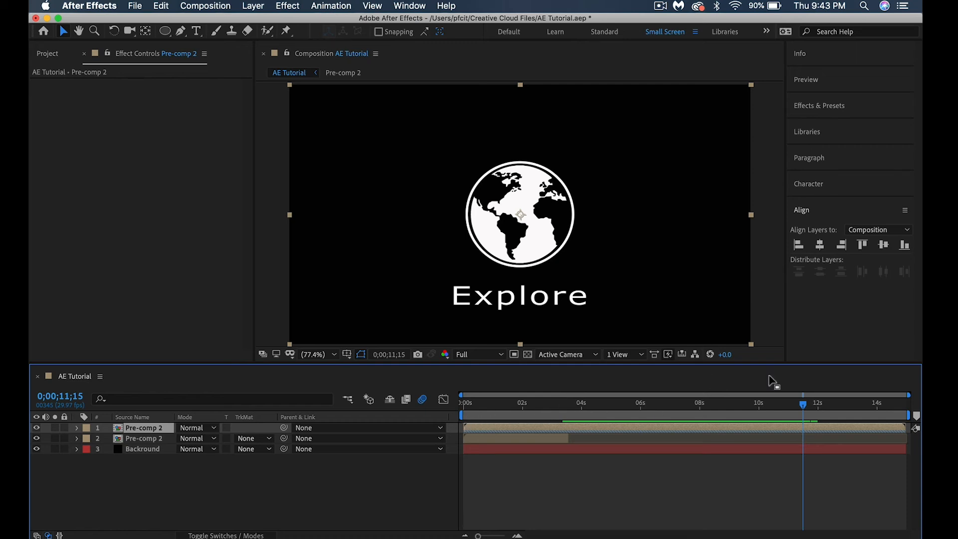
left_click_drag(806, 407, 799, 408)
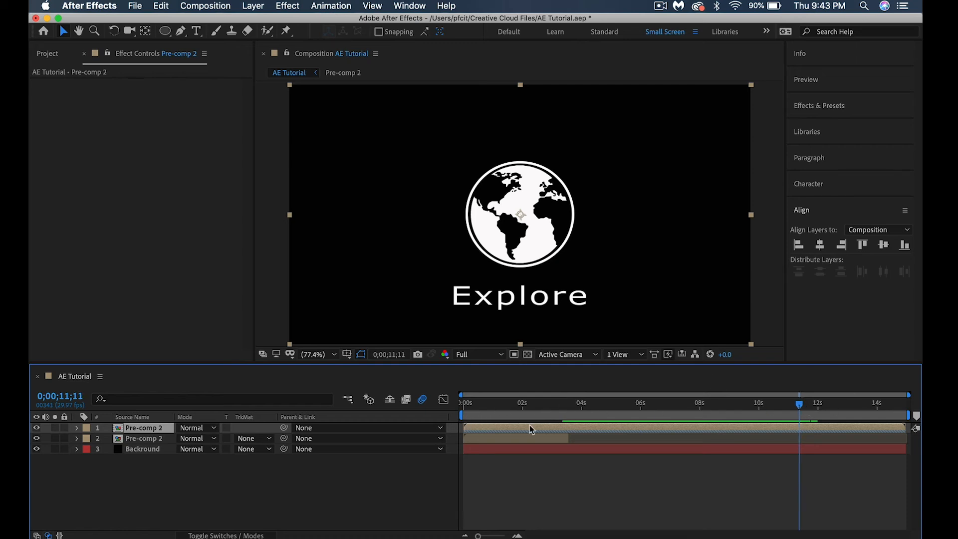
left_click_drag(464, 426, 584, 431)
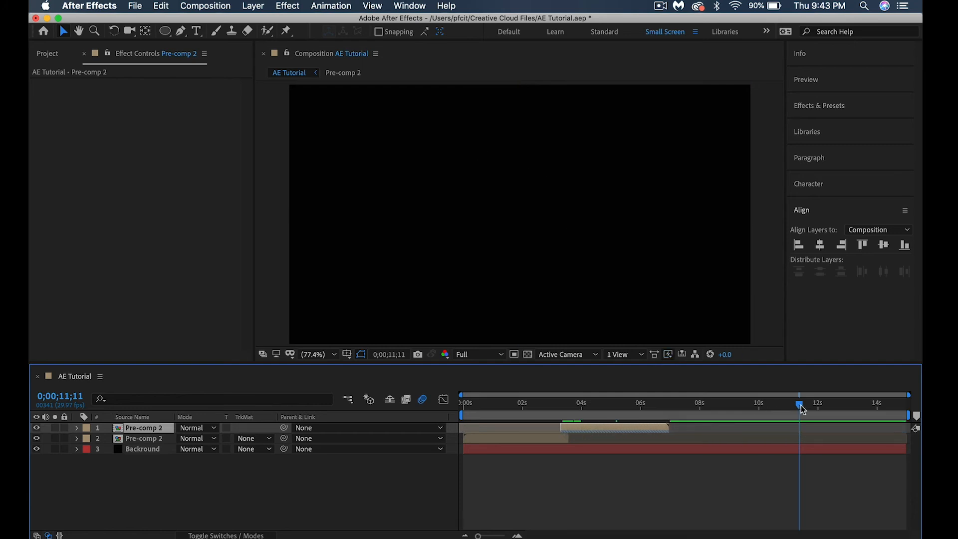
Play the composition from the start to check the transition from the forward clip to the reversed clip
left_click_drag(801, 405, 460, 404)
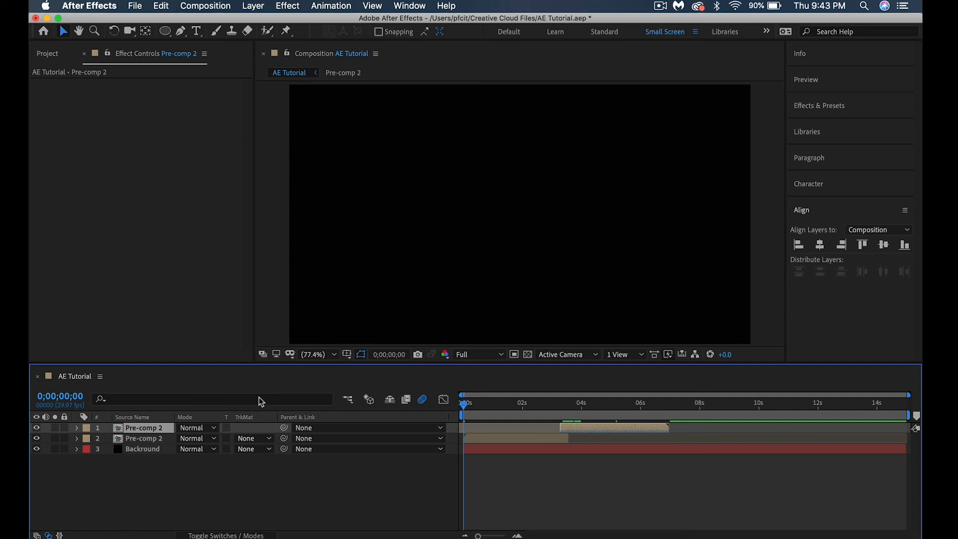
key("space")
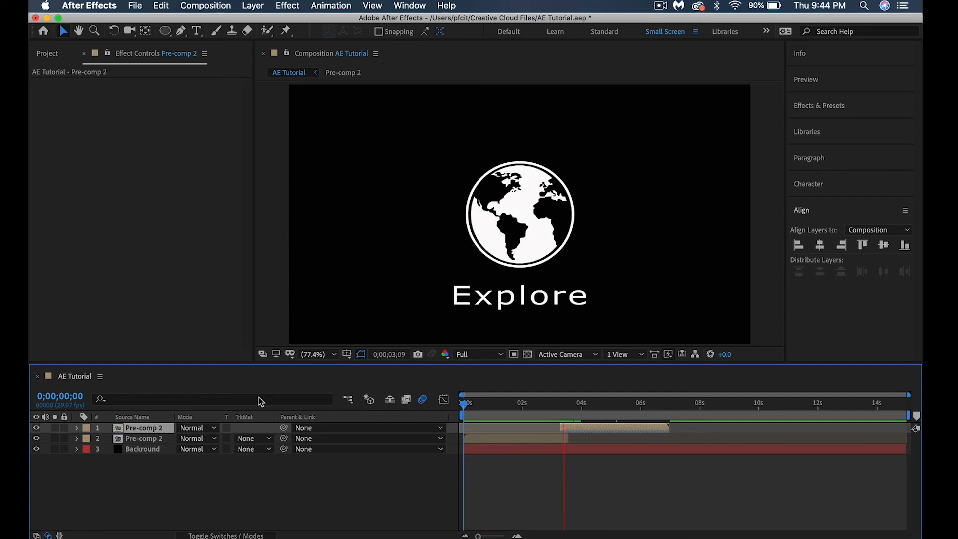
key("space")
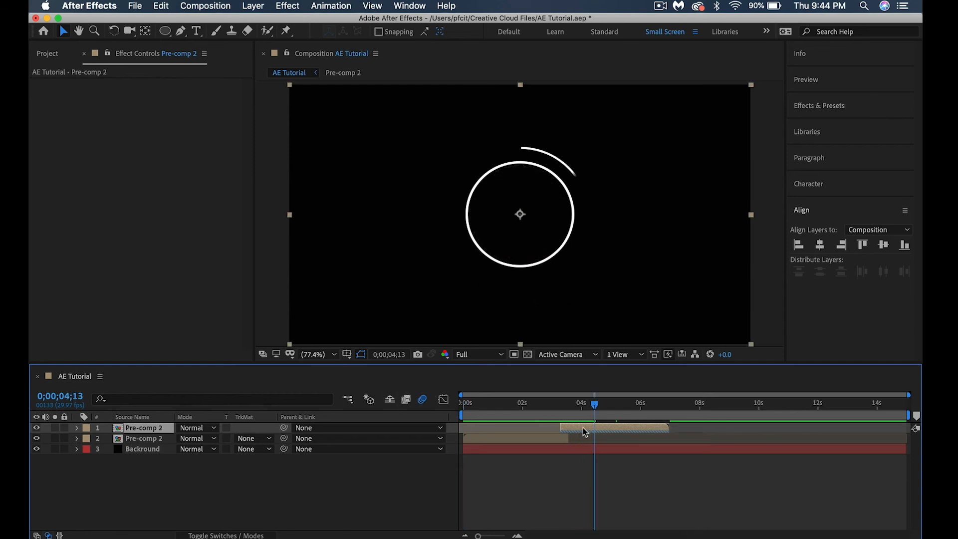
Nudge the reversed copy slightly later to begin at the lower copy's end, and preview the whole animation from 0;00;00;00
left_click_drag(609, 431, 331, 405)
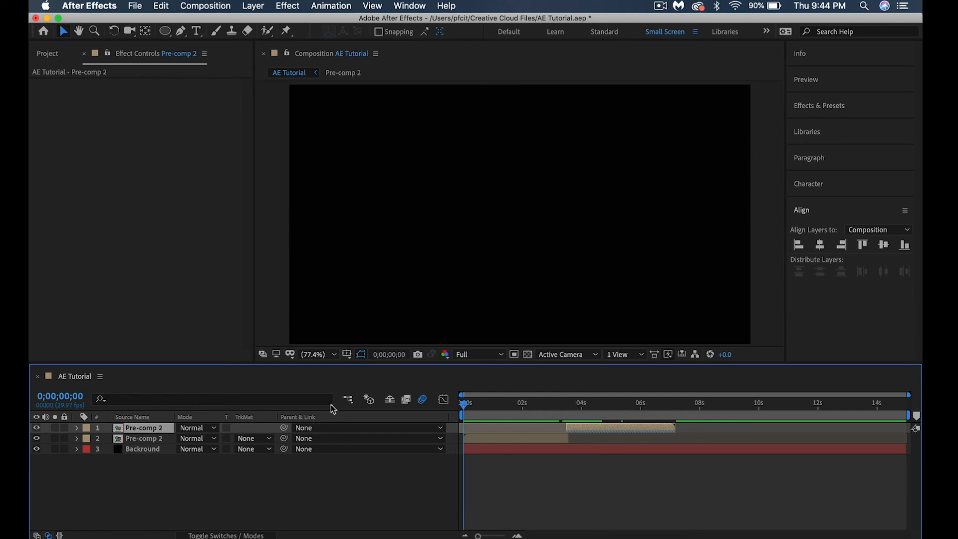
key("space")
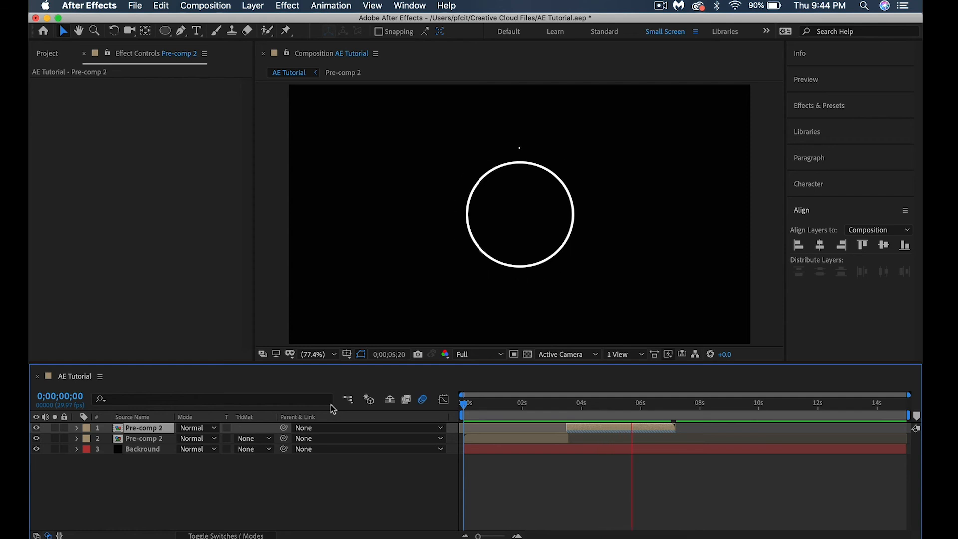
key("space")
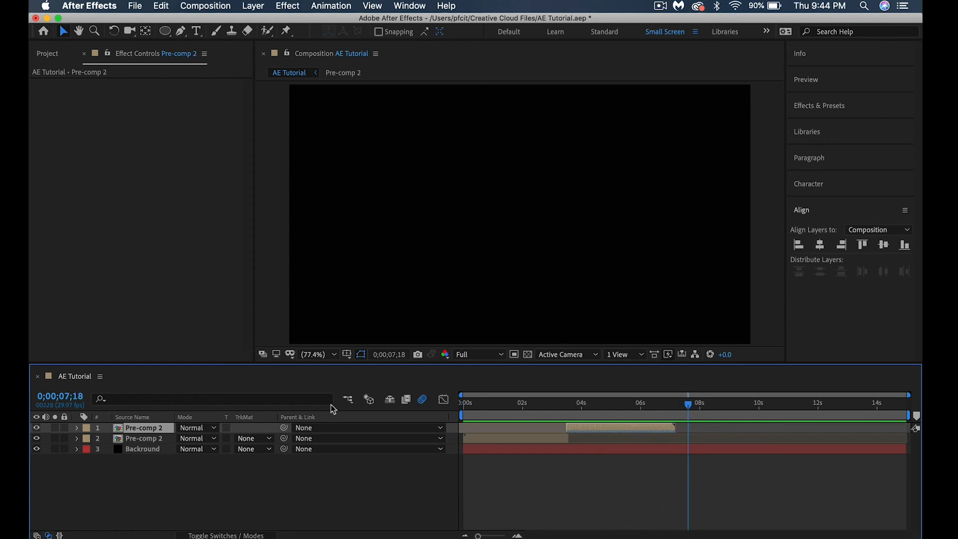
Save the project and send the AE Tutorial composition to the Adobe Media Encoder queue
left_click(143, 6)
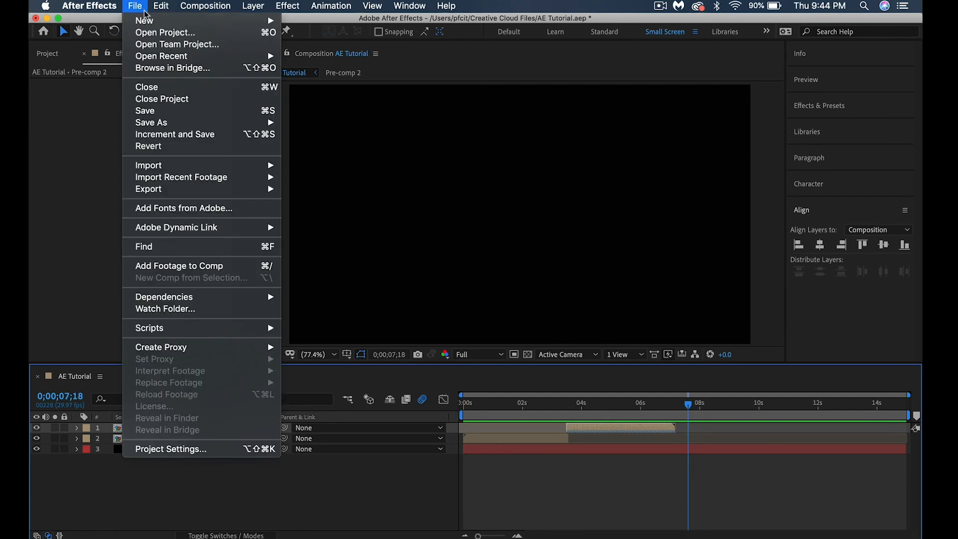
left_click(151, 111)
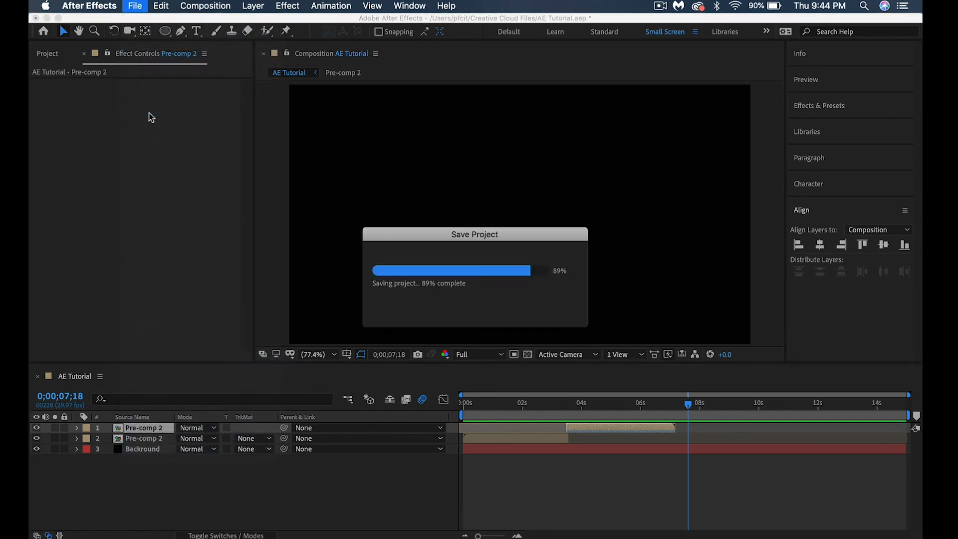
left_click(133, 4)
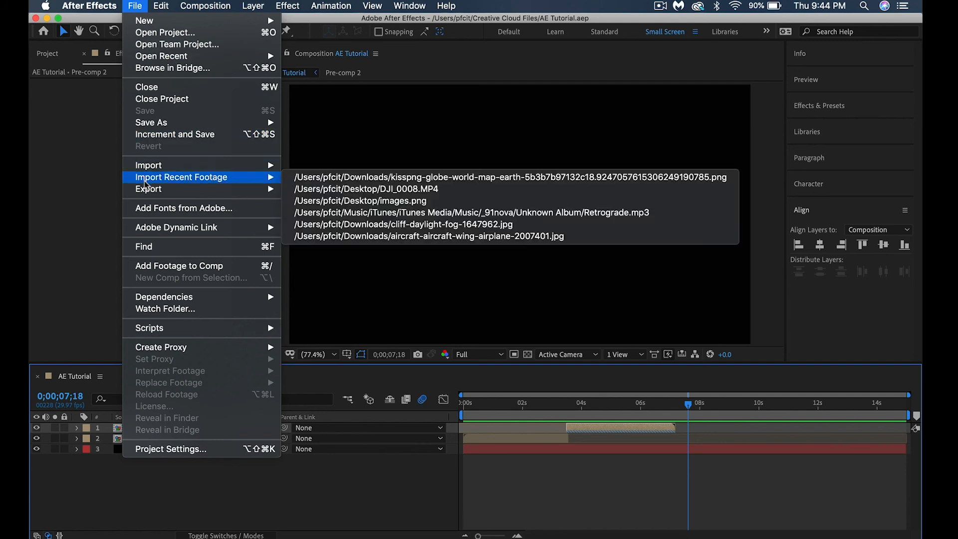
mouse_move(150, 190)
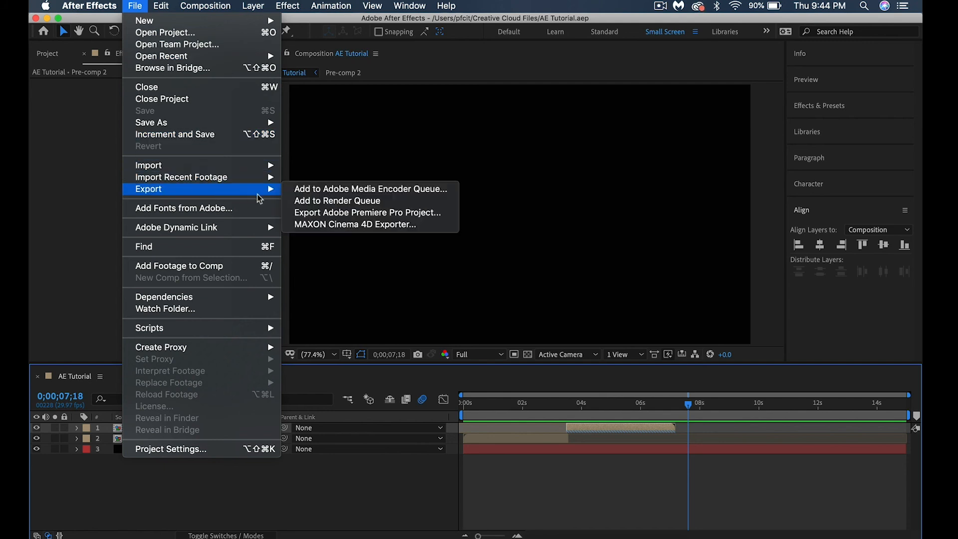
left_click(308, 191)
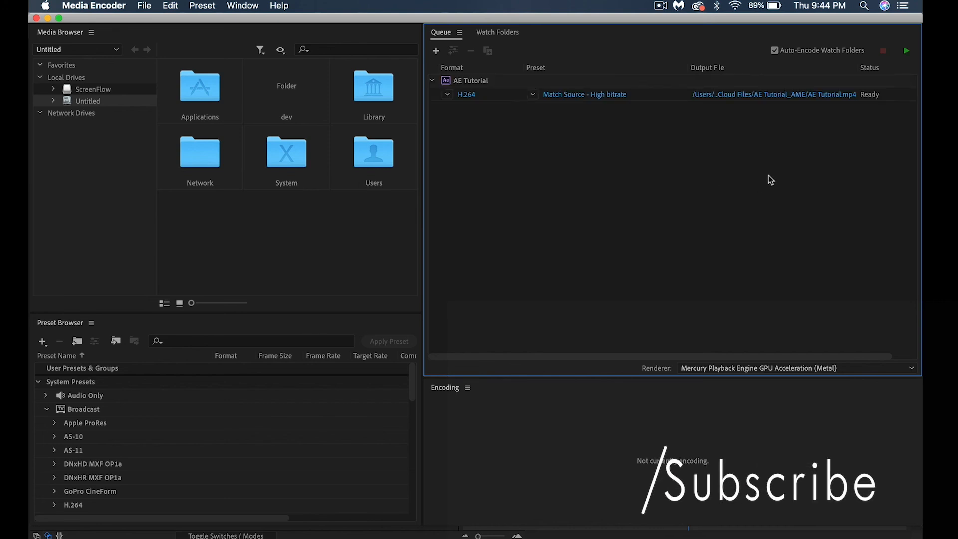
Set the queued composition's output file to AE Tutorial in the AE Tutorial_AME folder, using the Video Files (*.mp4) format
left_click(757, 94)
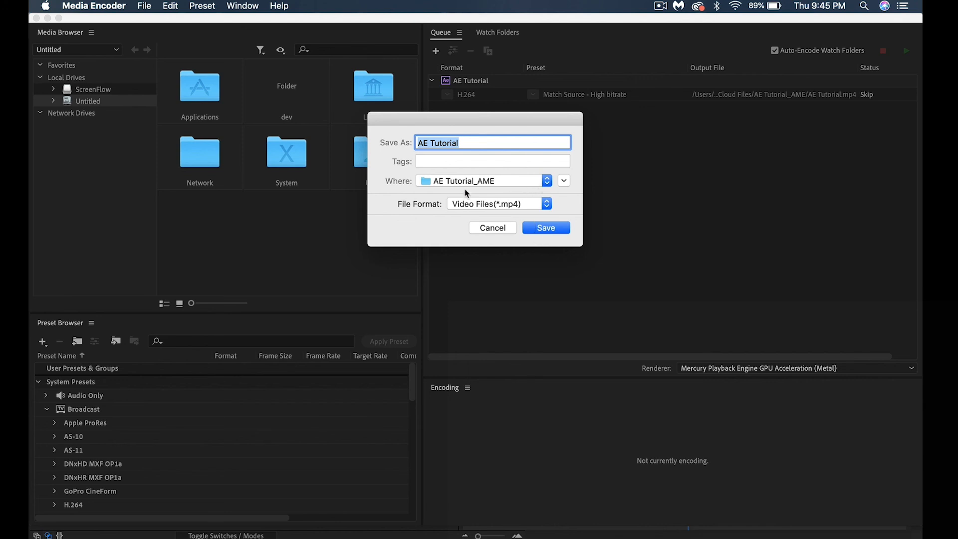
left_click(544, 227)
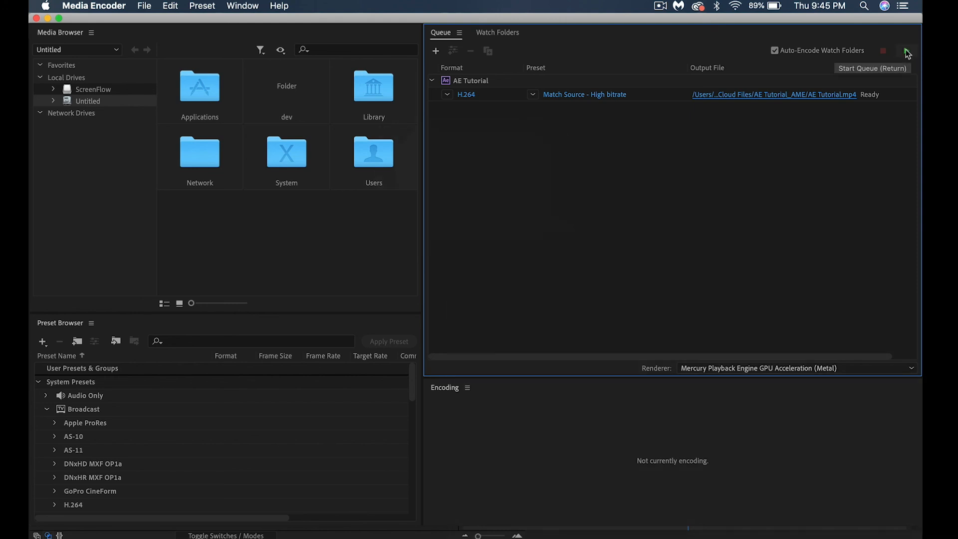
Examine the available export formats and the H.264 presets for the queued AE Tutorial composition
left_click(533, 94)
left_click(534, 99)
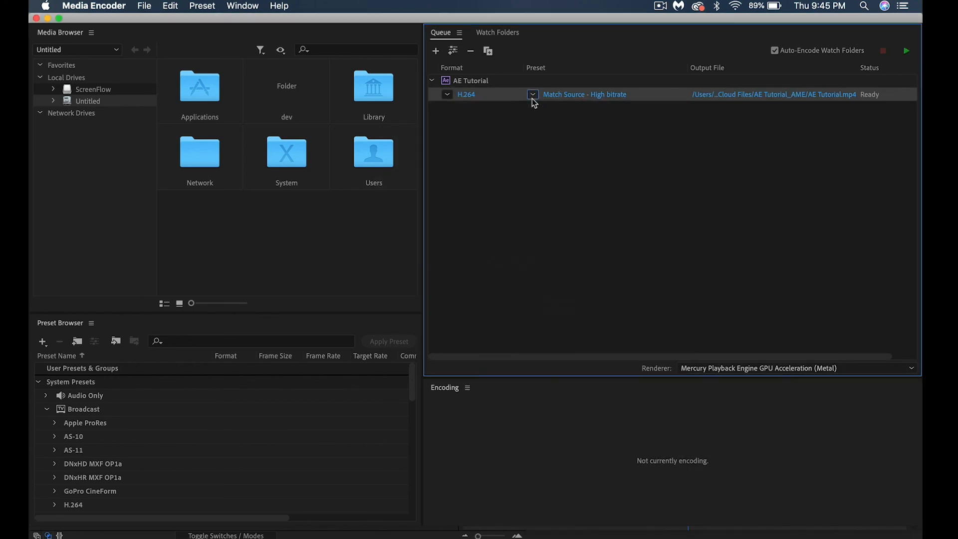
left_click(448, 94)
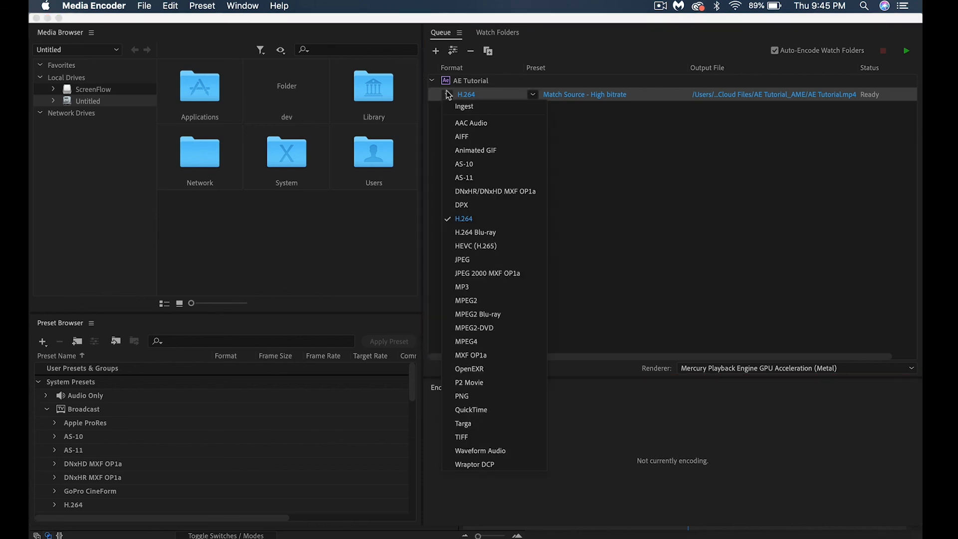
left_click(448, 94)
left_click(532, 96)
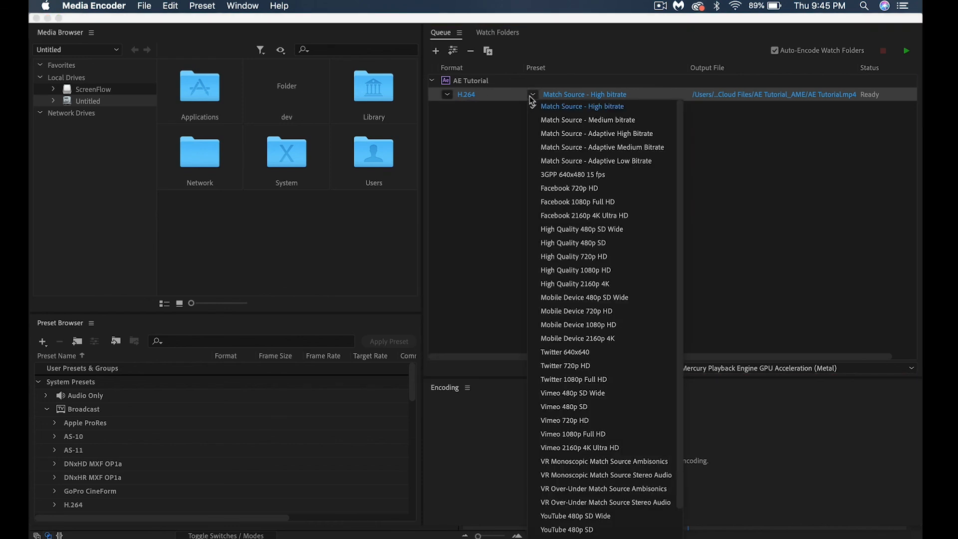
left_click(533, 100)
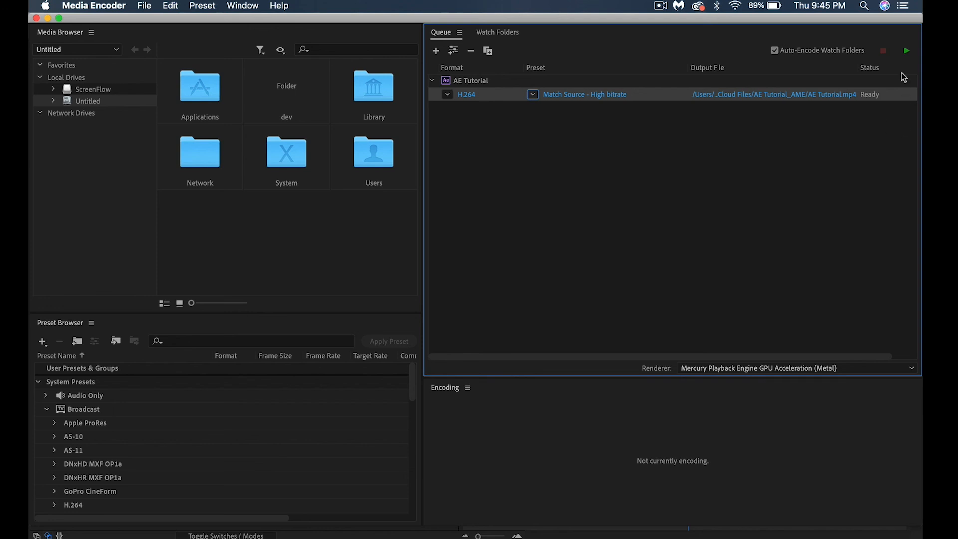
Start encoding the queue and play the exported AE Tutorial.mp4 in QuickTime Player
left_click(907, 51)
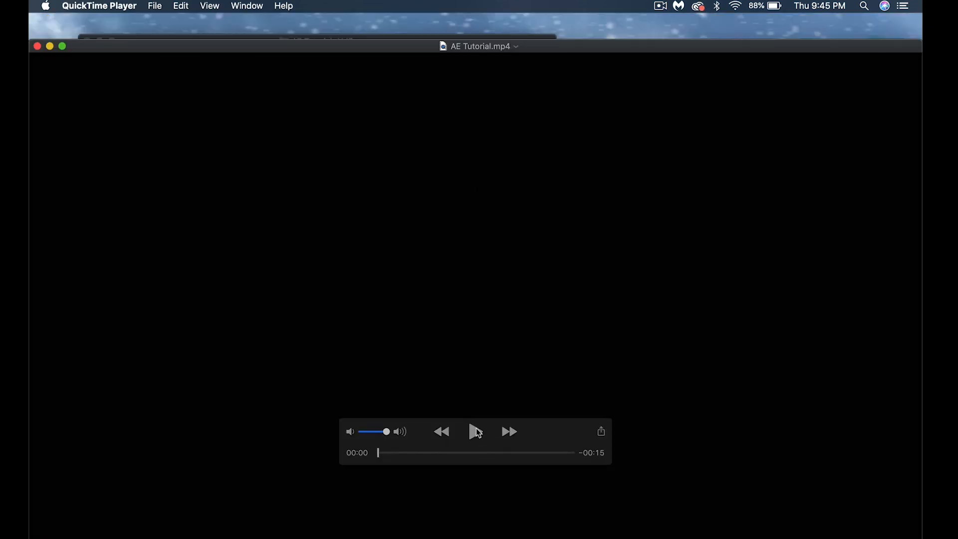
left_click(476, 430)
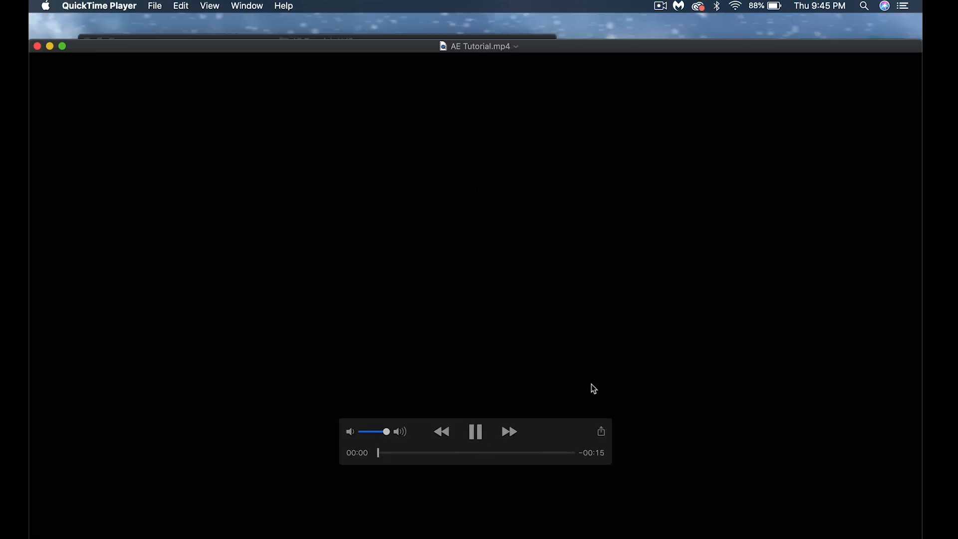